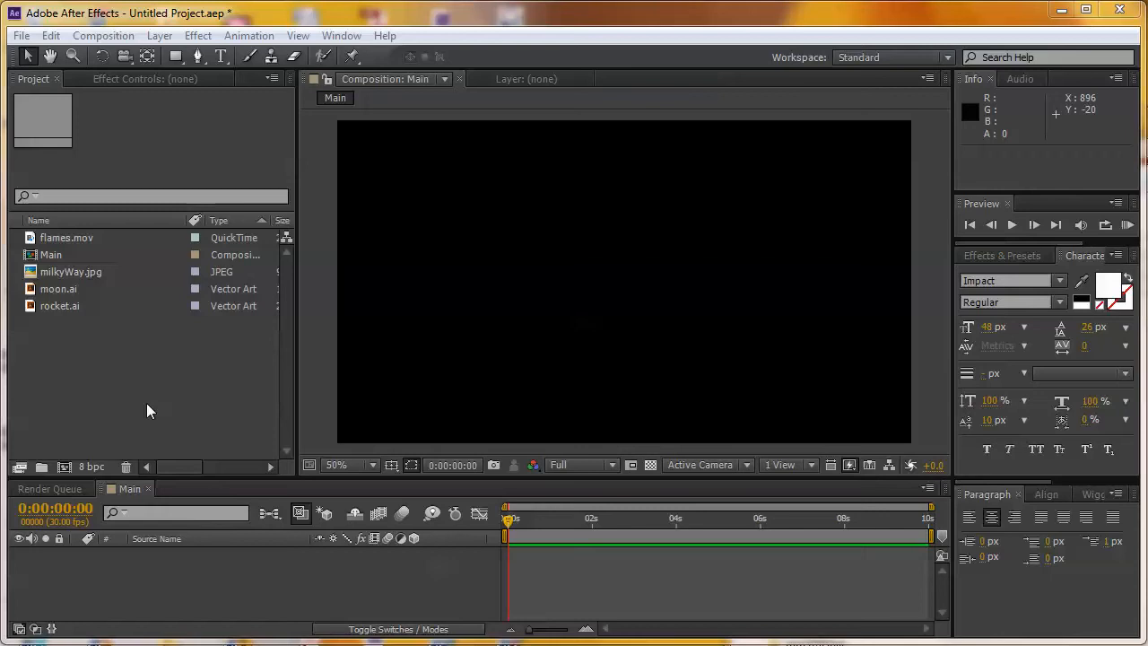
Step: Add rocket.ai and flames.mov to the Main composition as layers, with the rocket above the flames
click(30, 309)
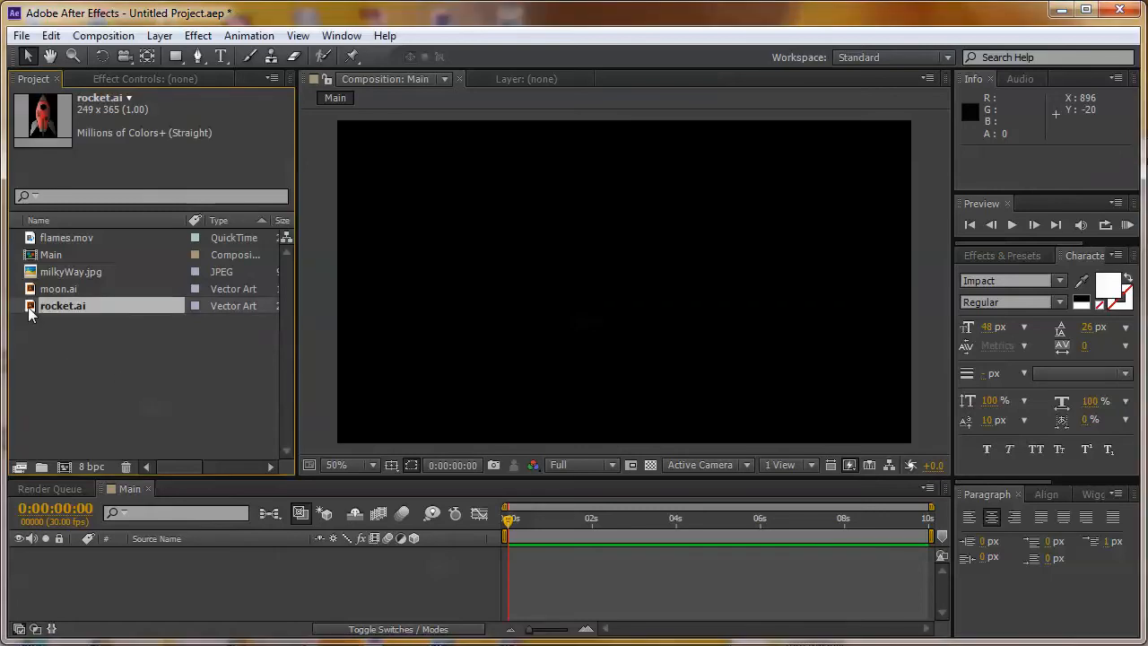
ctrl+click(35, 239)
drag(35, 238, 113, 568)
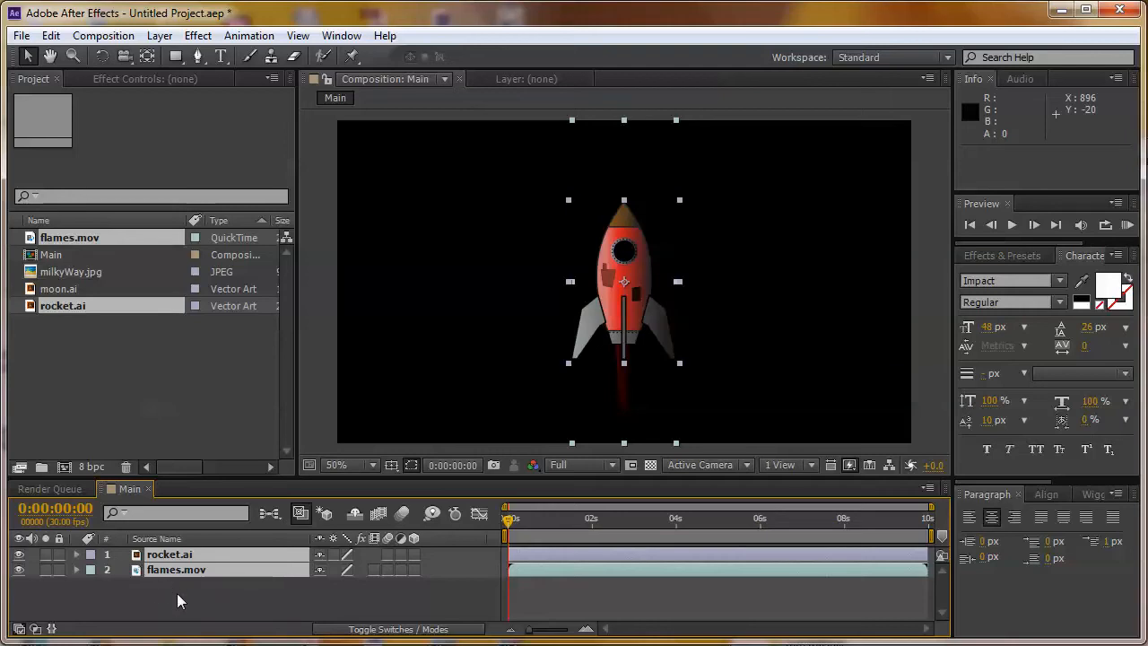
Step: Set the scale of both the rocket.ai and flames.mov layers to 60%
key(s)
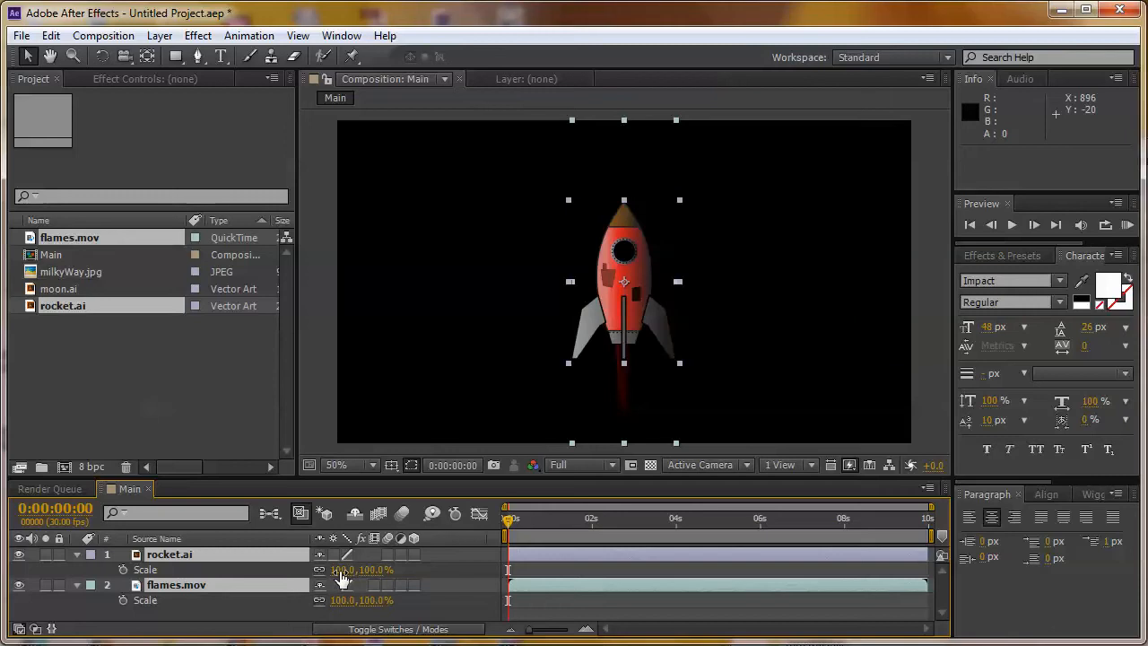
click(343, 569)
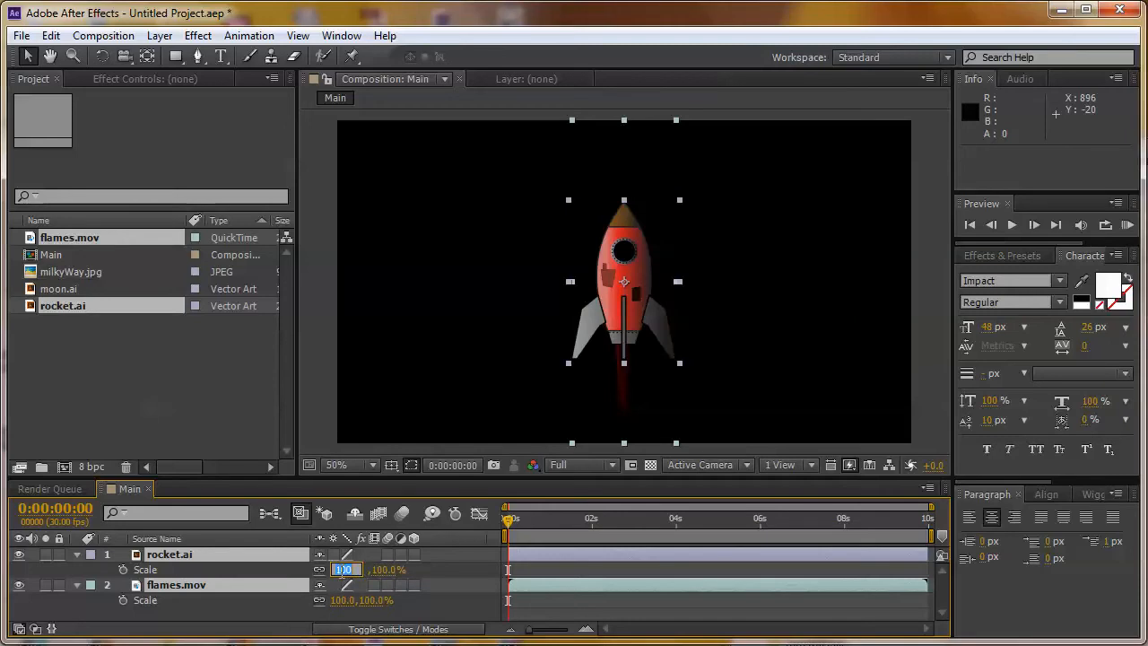
text(60)
key(Return)
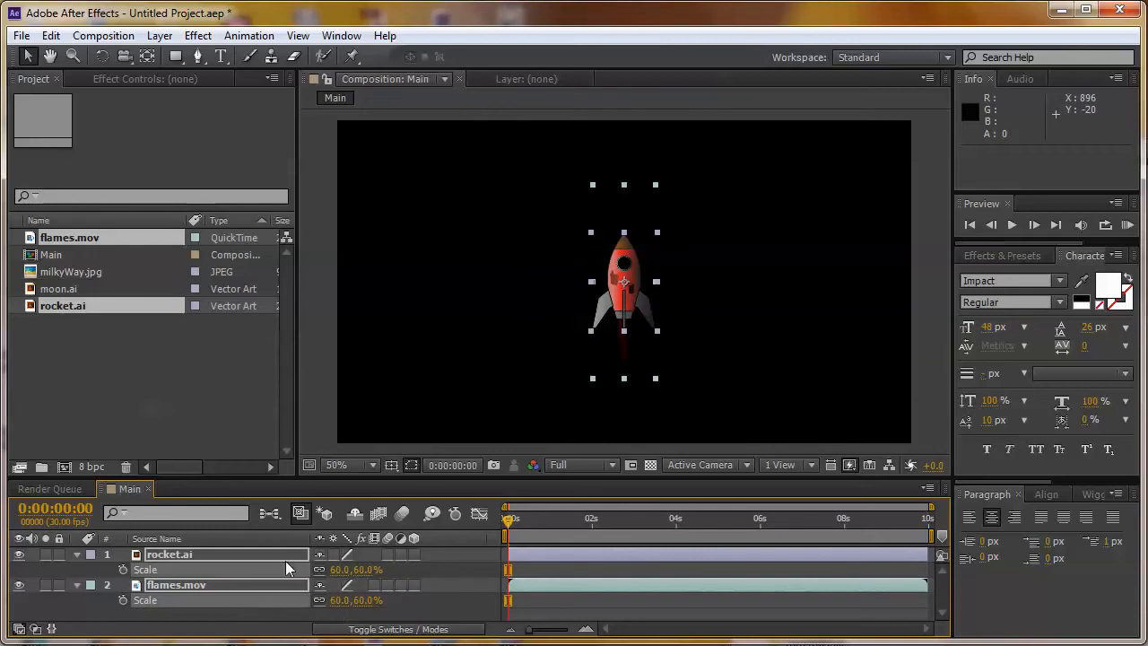
click(265, 611)
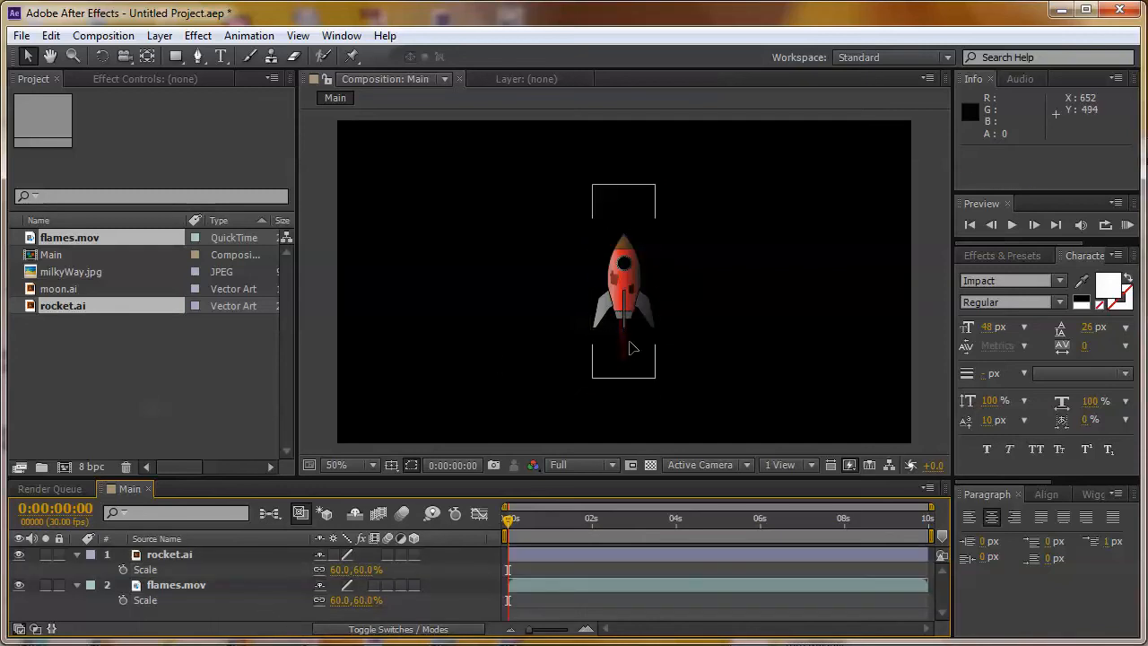
Step: Move the flames layer straight down to position 640, 474 beneath the rocket and scrub through the start of the animation
drag(630, 350, 622, 401)
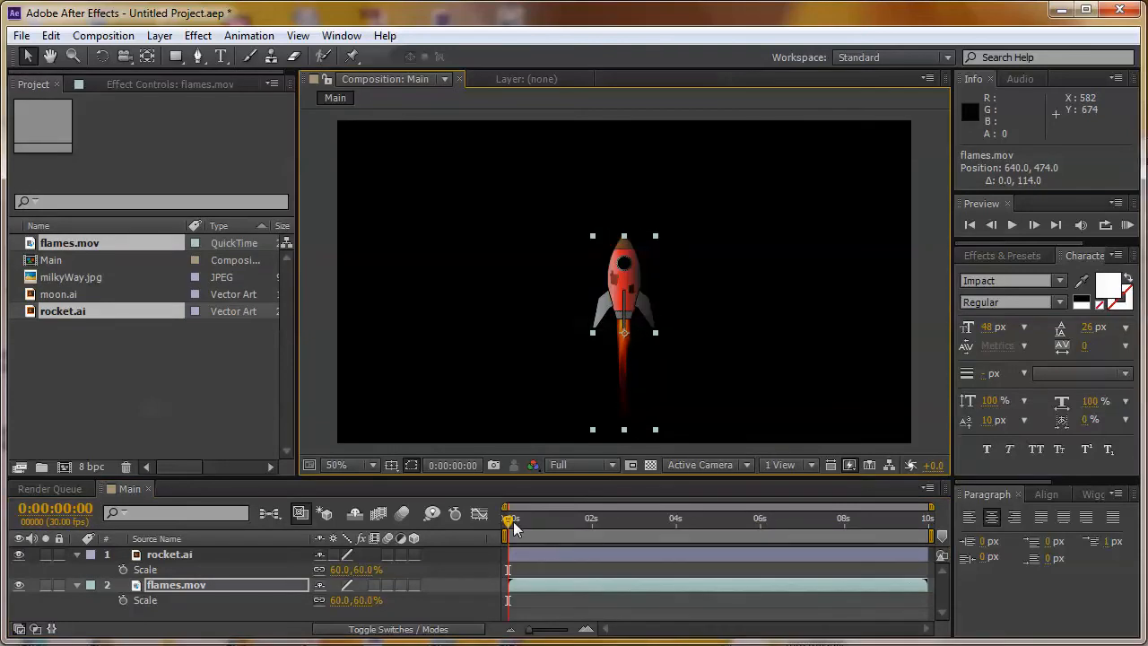
mouse_move(513, 521)
mouse_down()
mouse_move(656, 536)
mouse_move(836, 531)
mouse_move(500, 535)
mouse_up()
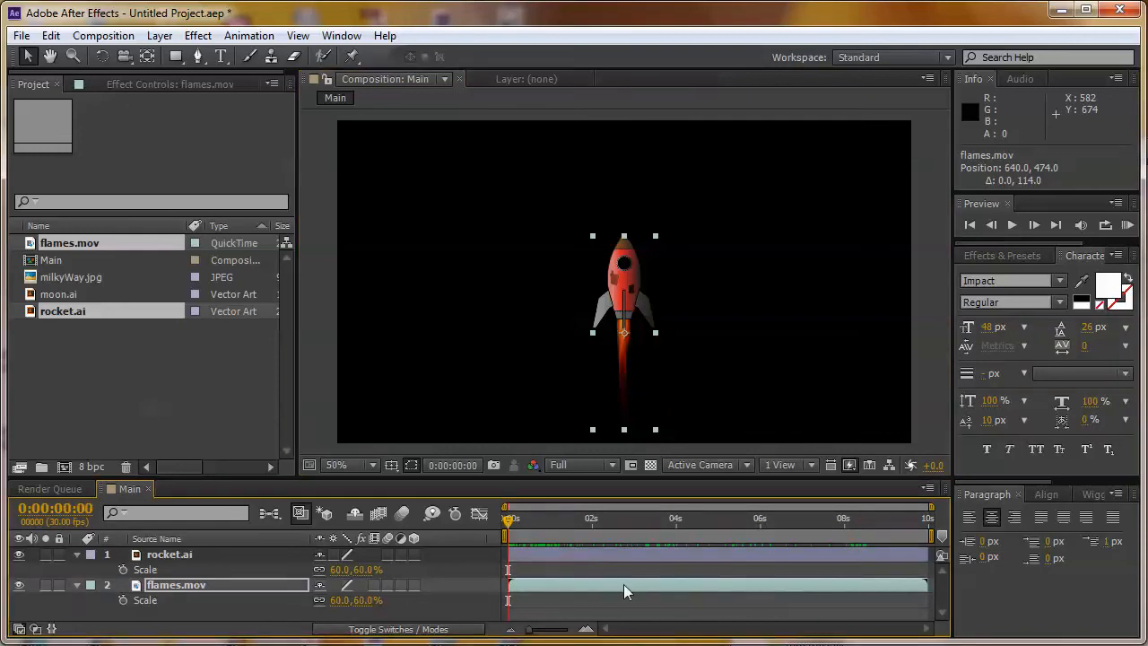
click(583, 586)
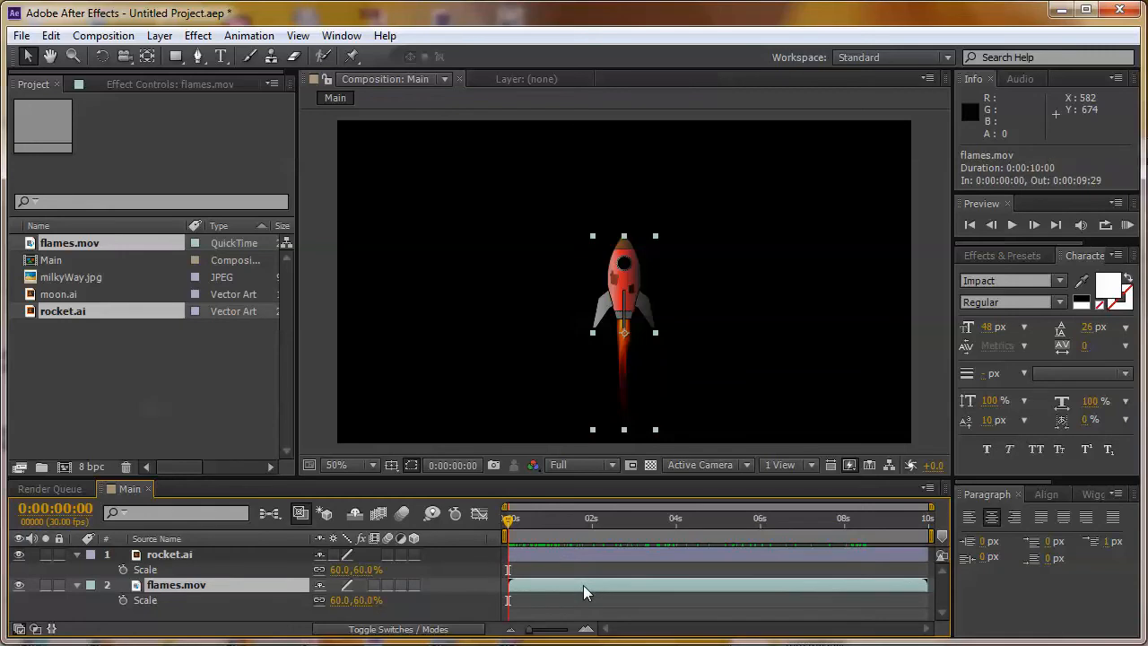
Step: Examine the loop option in the main footage interpretation settings of flames.mov
click(162, 397)
right_click(70, 244)
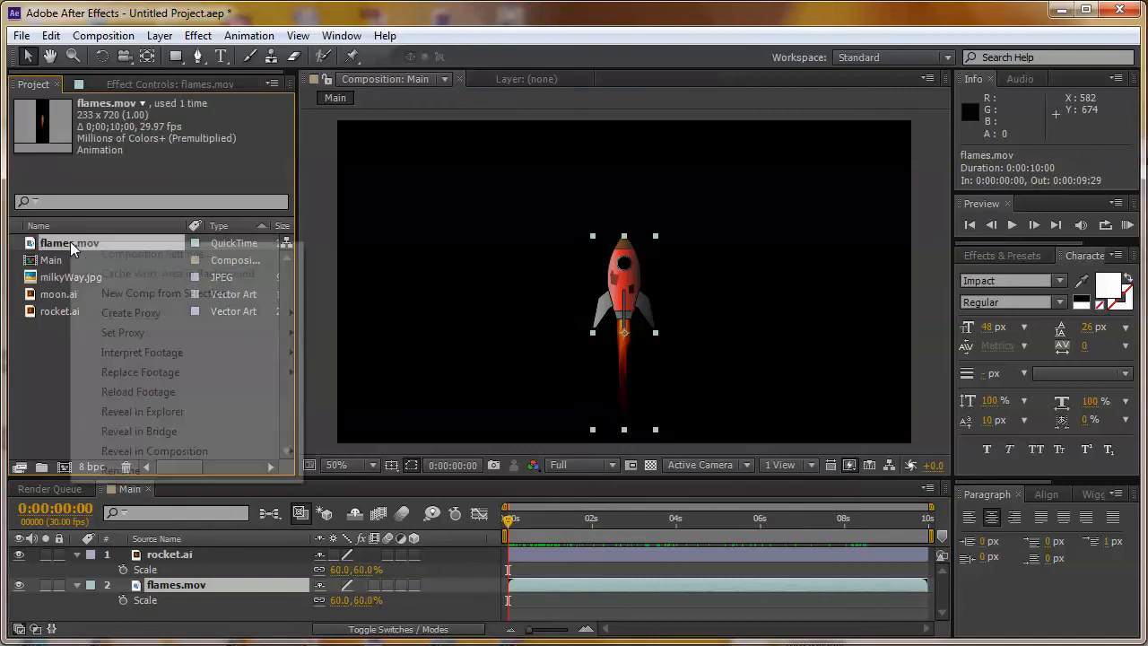
mouse_move(135, 361)
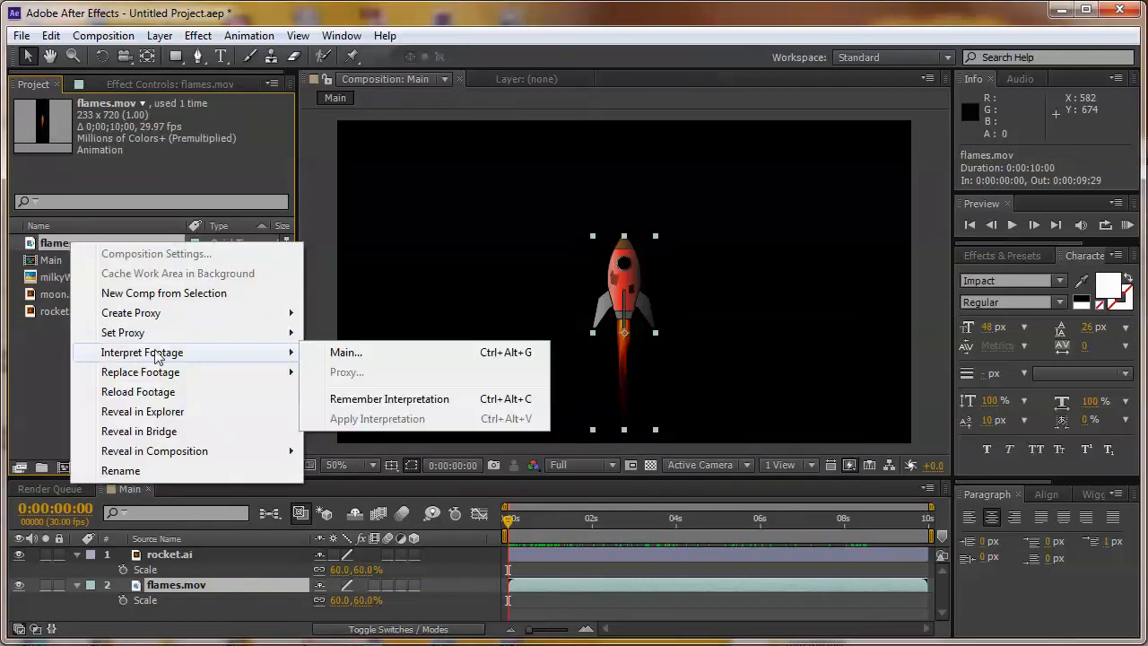
click(362, 356)
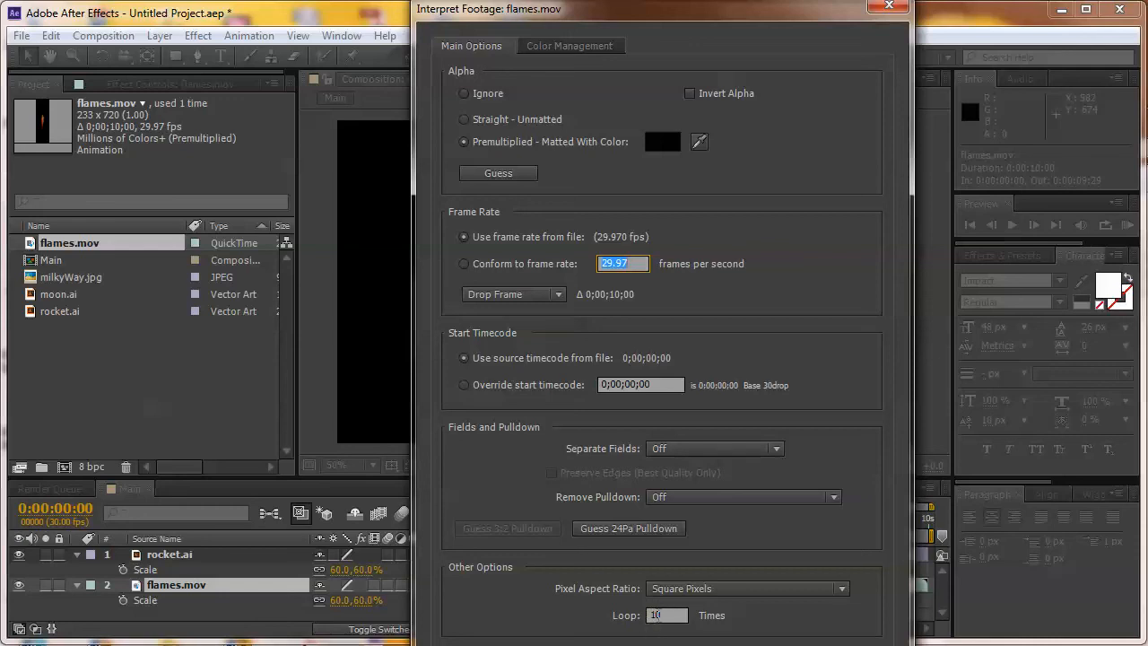
click(783, 639)
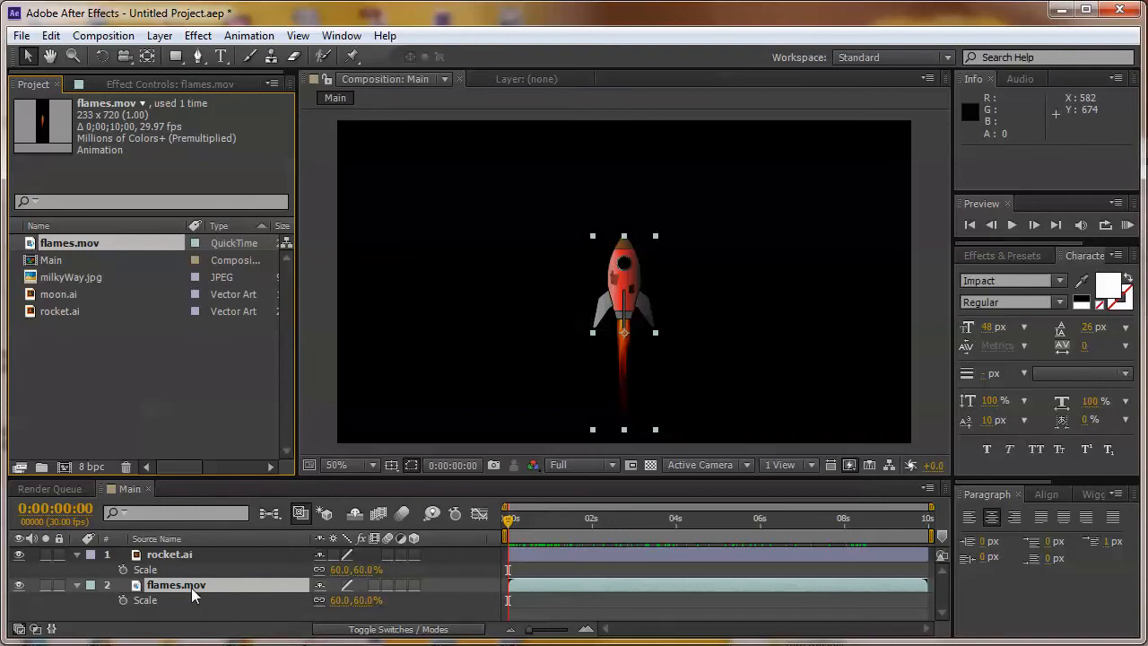
Step: Pre-compose the rocket.ai and flames.mov layers into a new composition named RocketFire, moving all attributes into it
shift+click(184, 555)
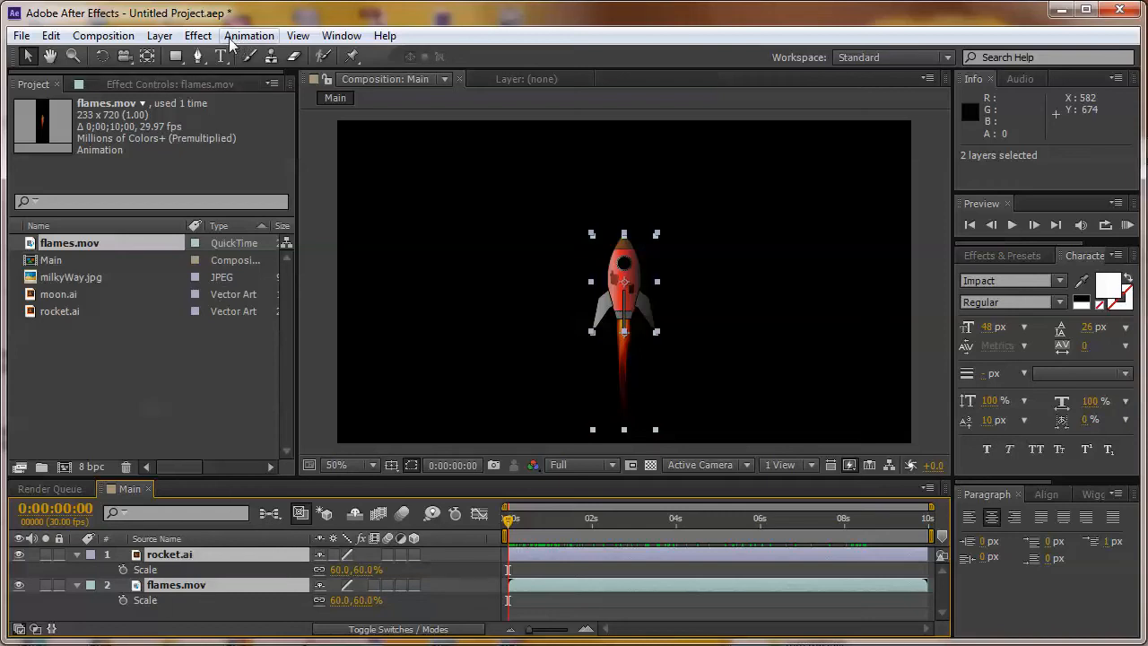
click(162, 35)
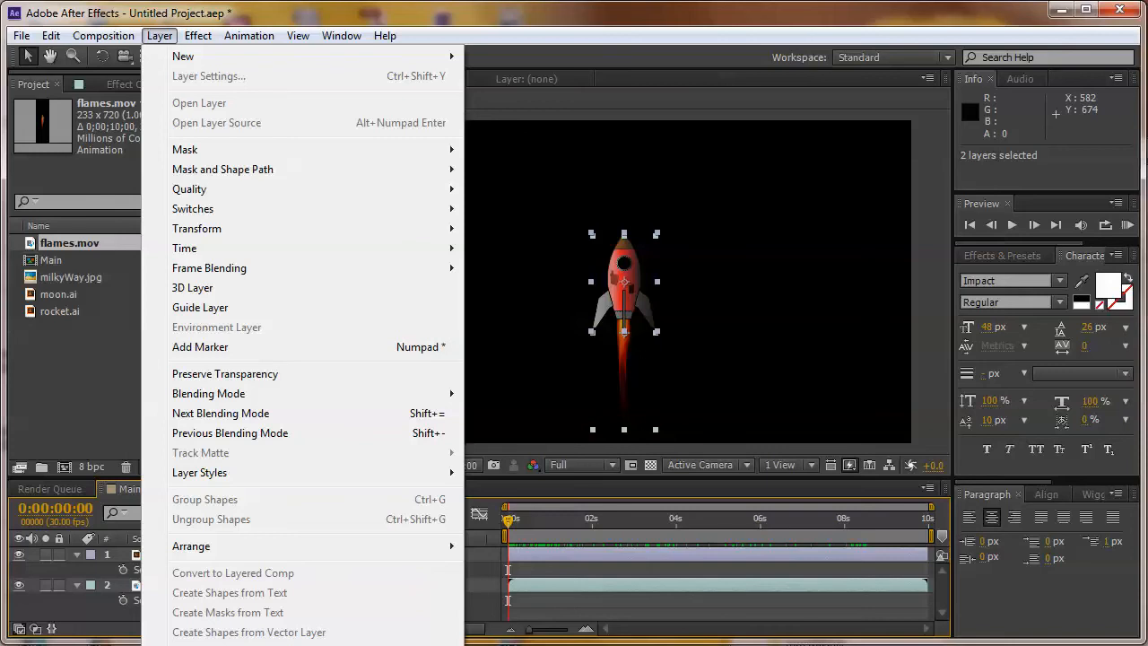
click(153, 40)
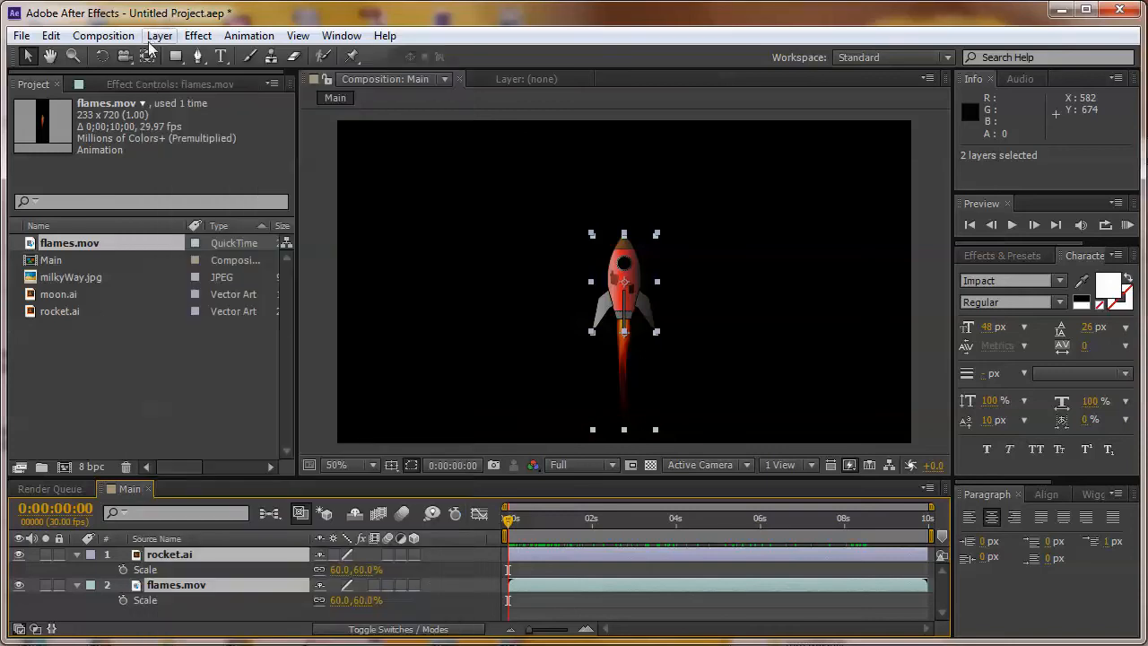
right_click(175, 556)
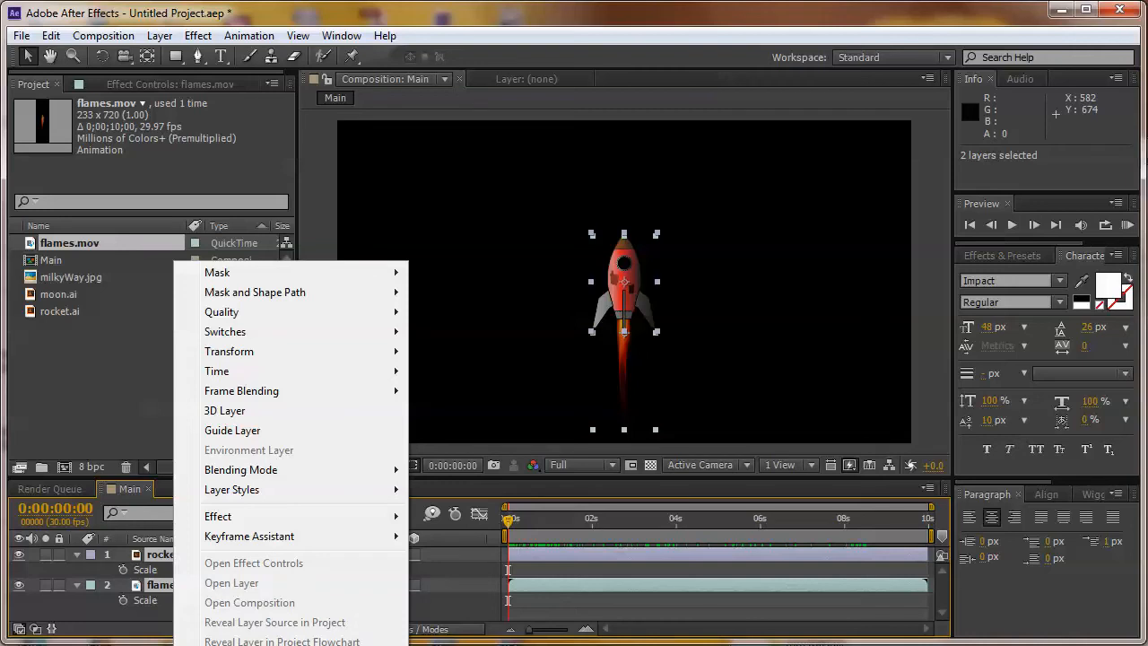
click(248, 645)
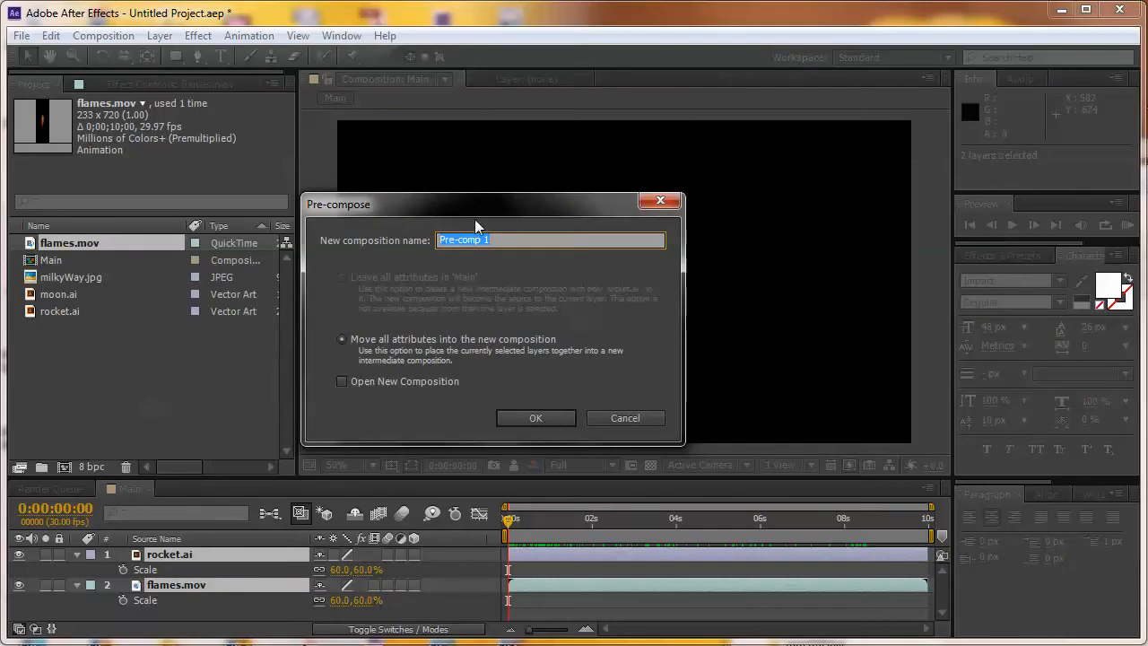
drag(482, 208, 598, 172)
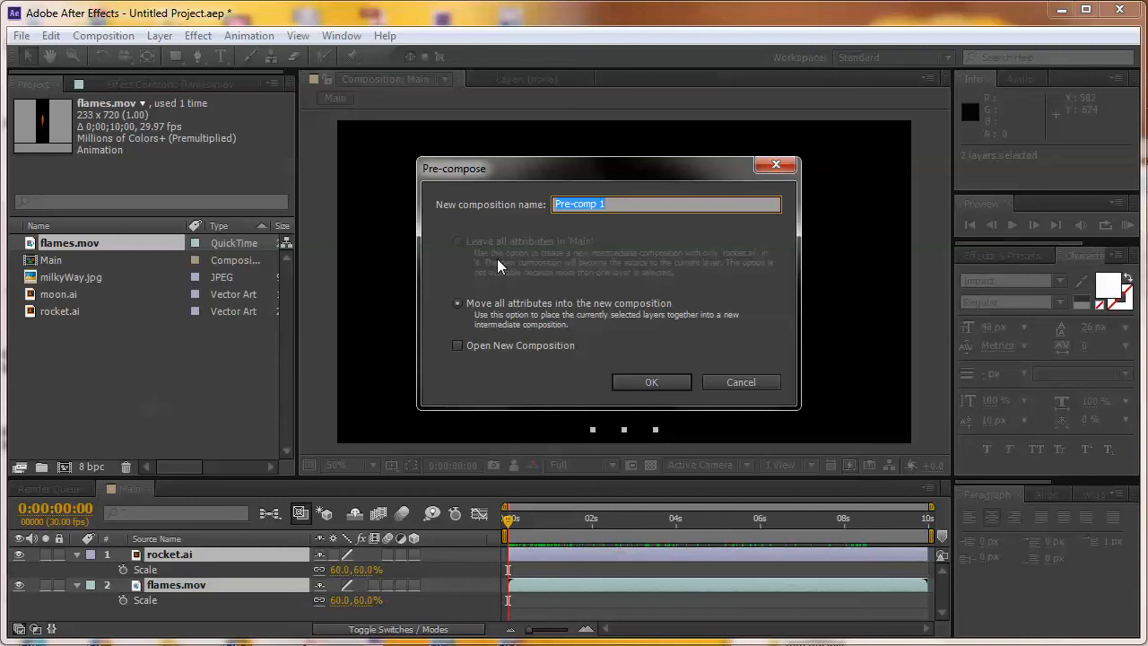
text(RocketFire)
click(653, 377)
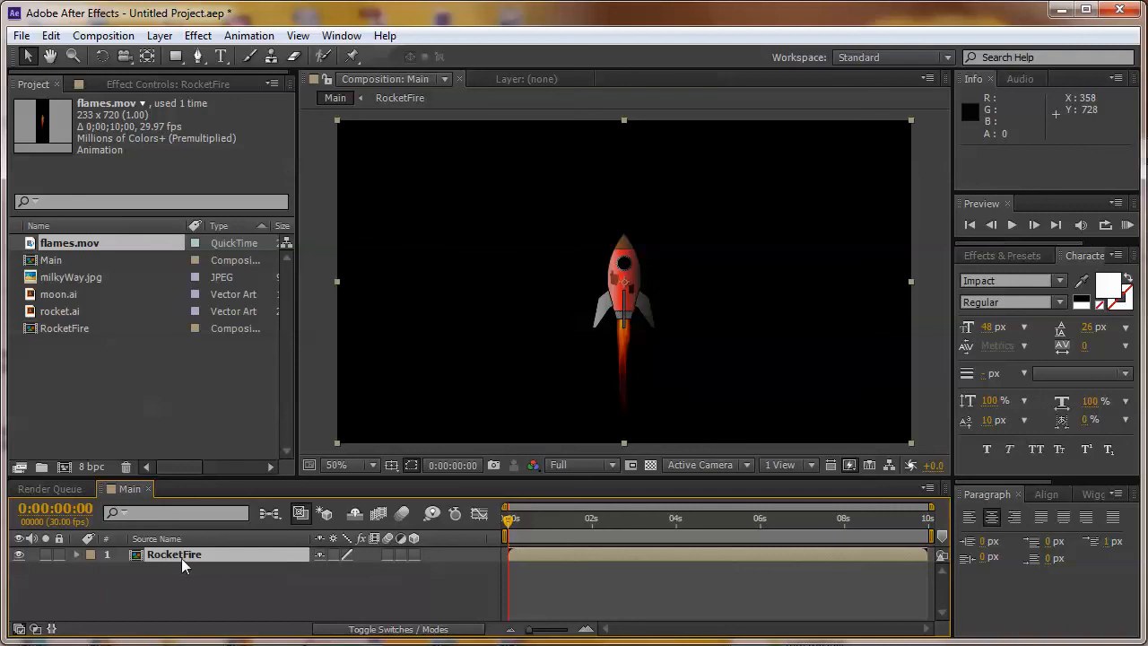
Step: Open the RocketFire pre-composition and compare its layers with the Main composition
click(53, 330)
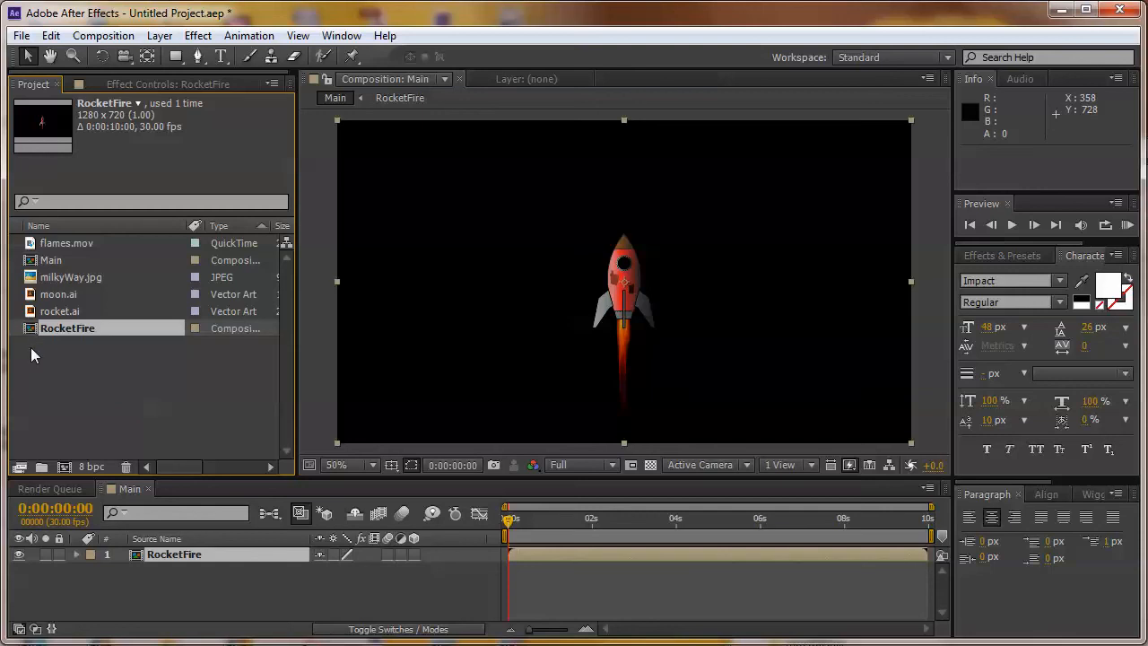
double_click(133, 554)
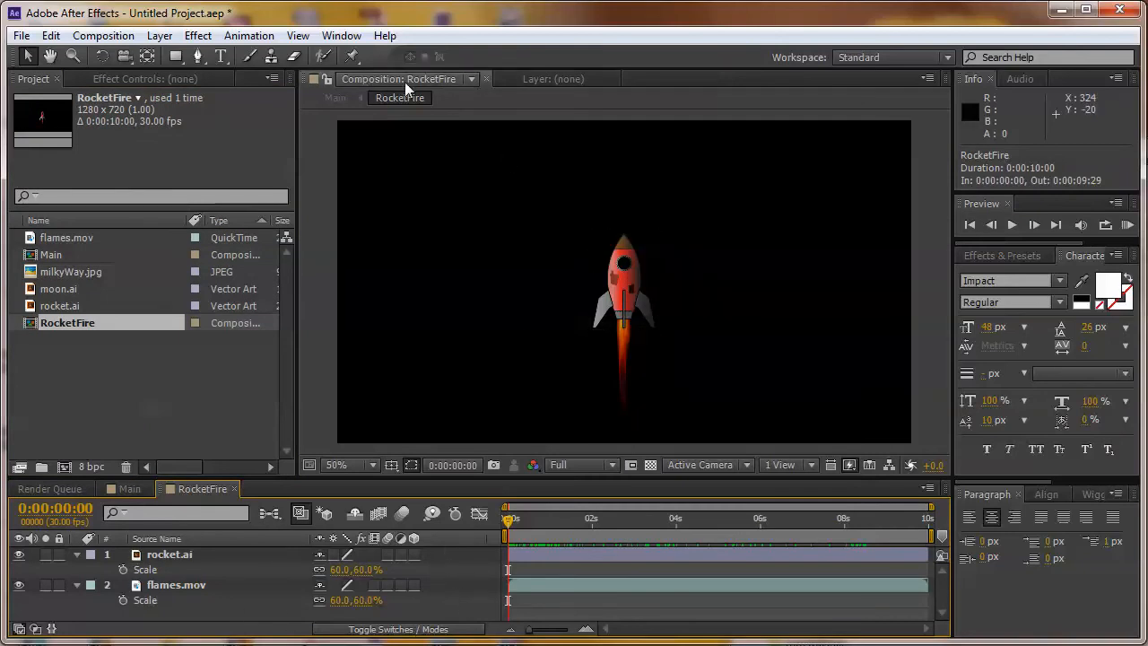
click(127, 489)
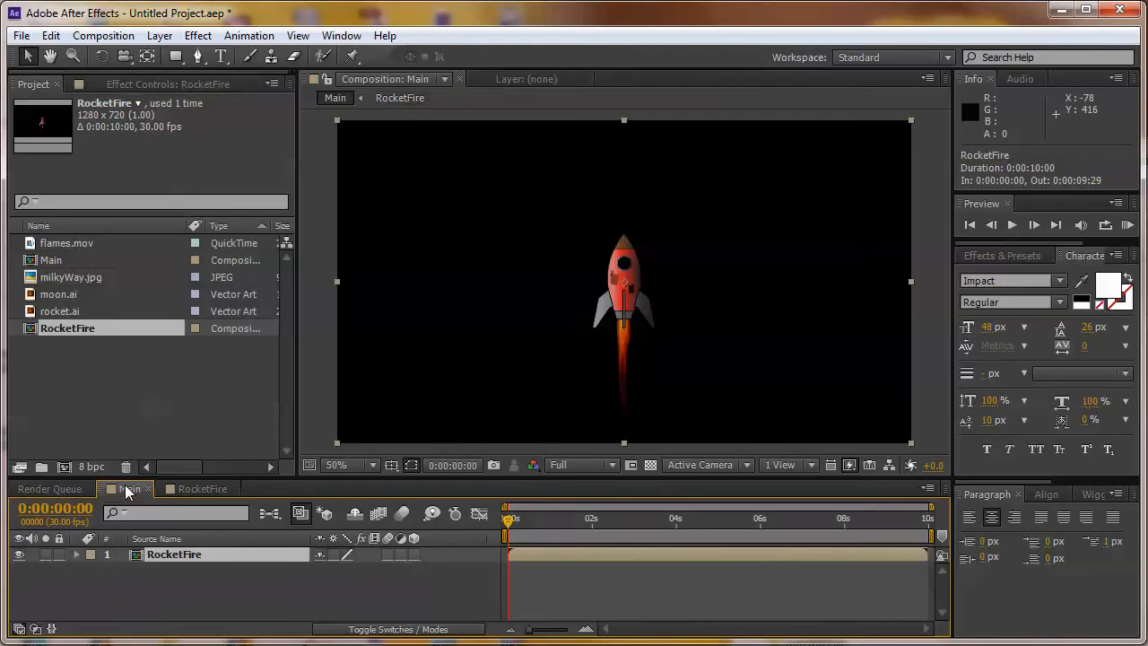
click(203, 490)
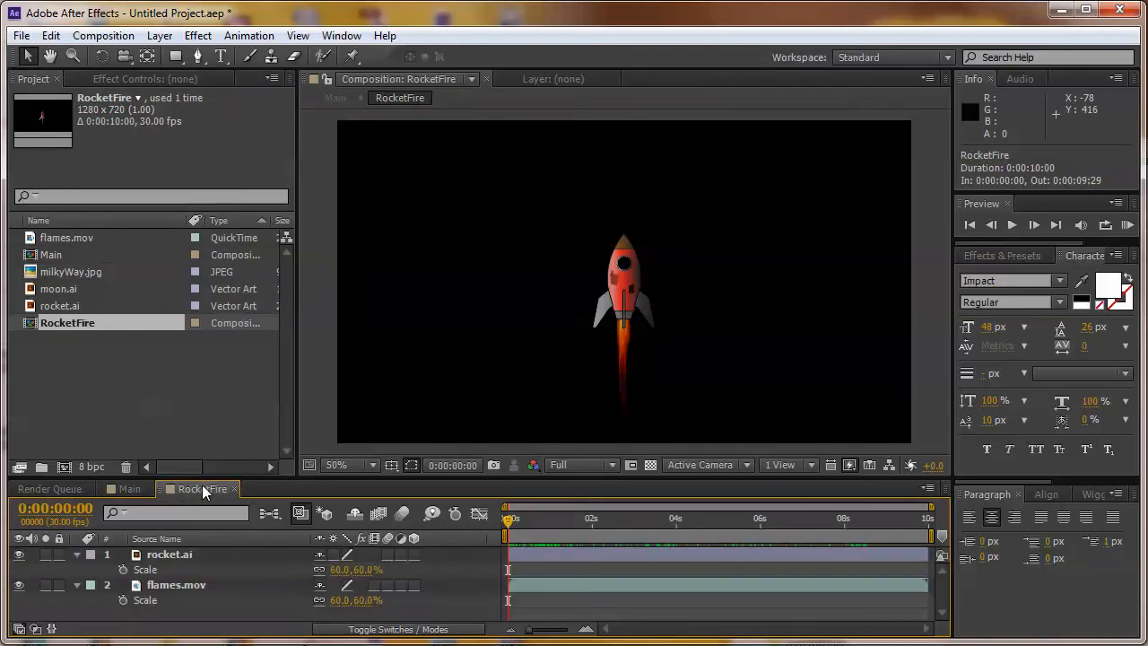
Step: Try moving the flames beside the rocket to position 930, 346 inside RocketFire, and undo the move after checking it in Main
click(175, 585)
click(172, 549)
drag(631, 355, 761, 297)
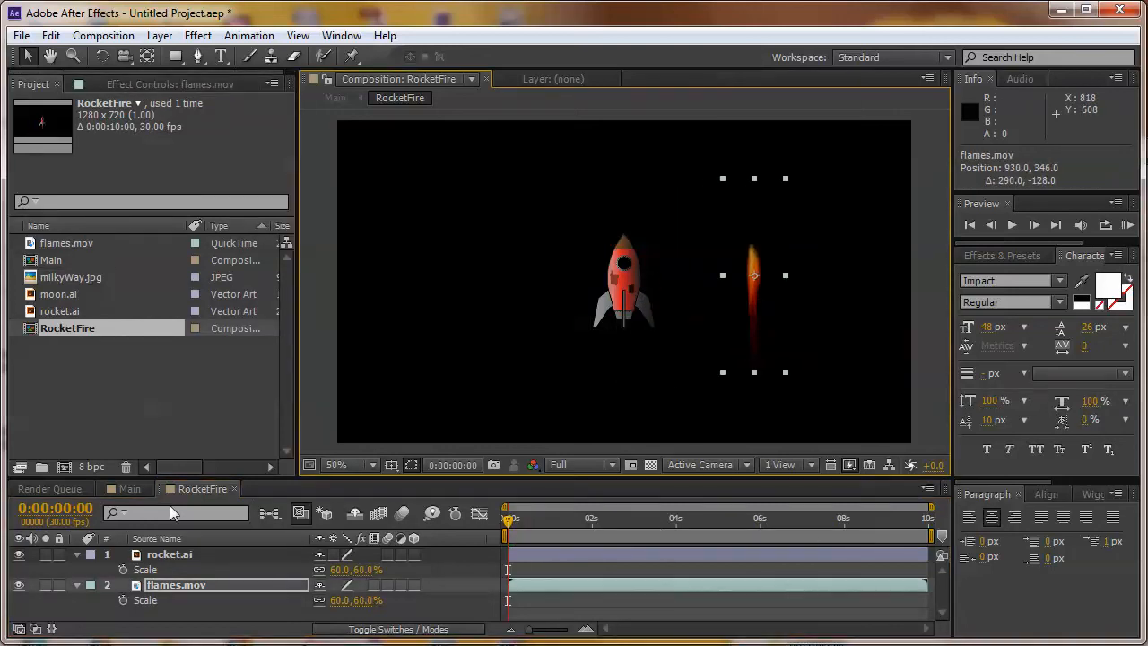
click(130, 489)
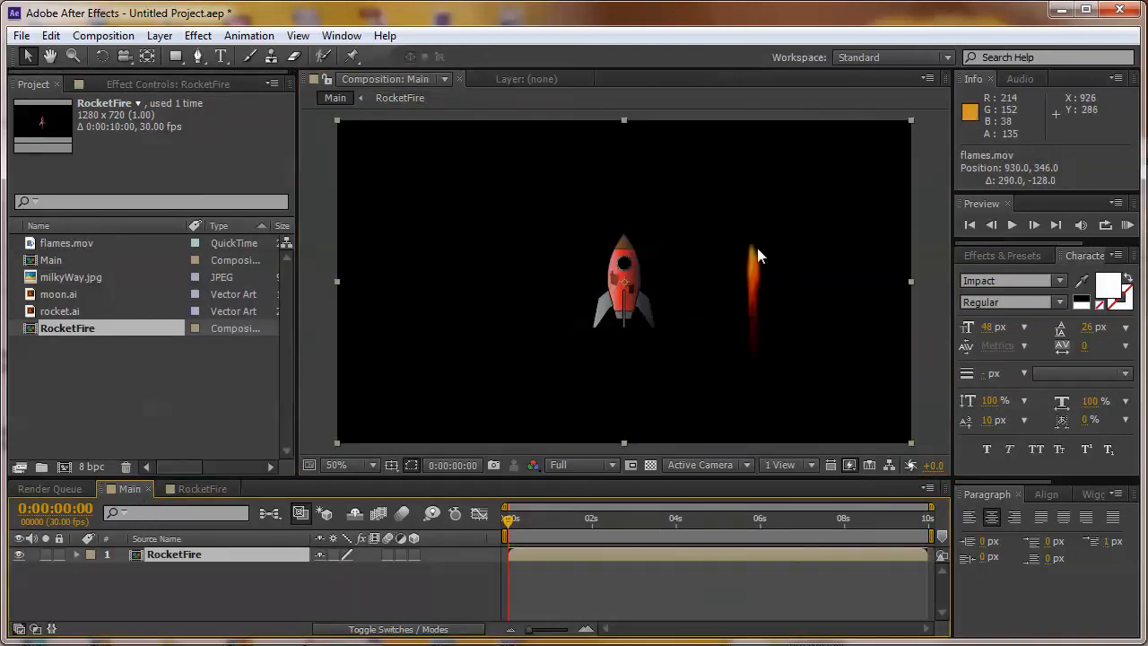
click(207, 489)
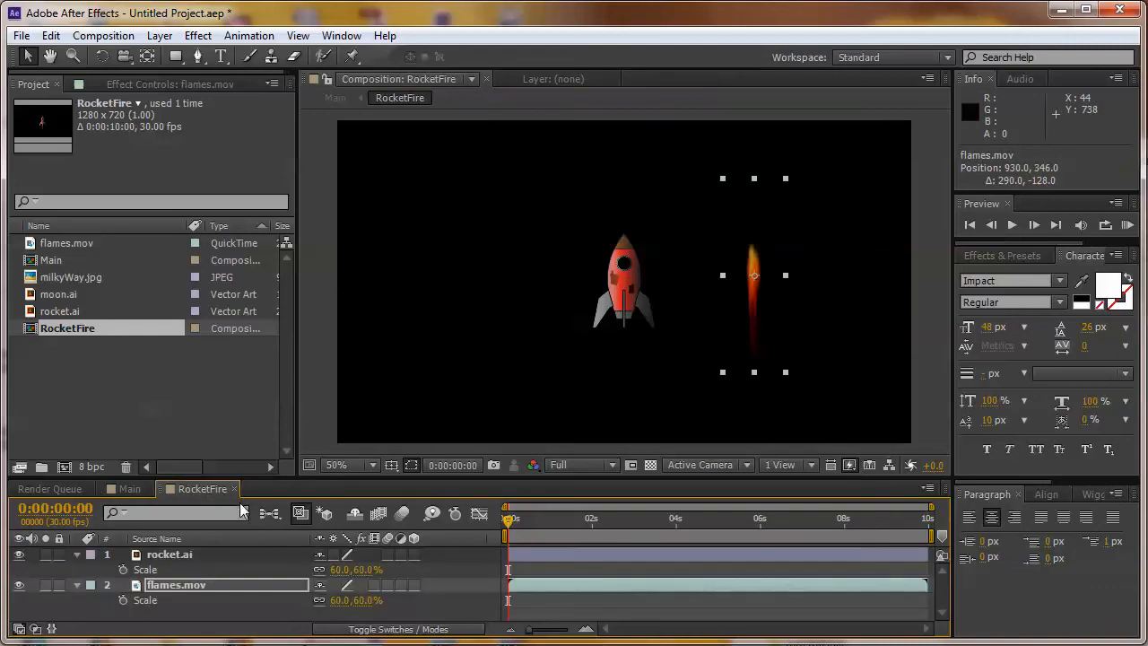
key(ctrl+z)
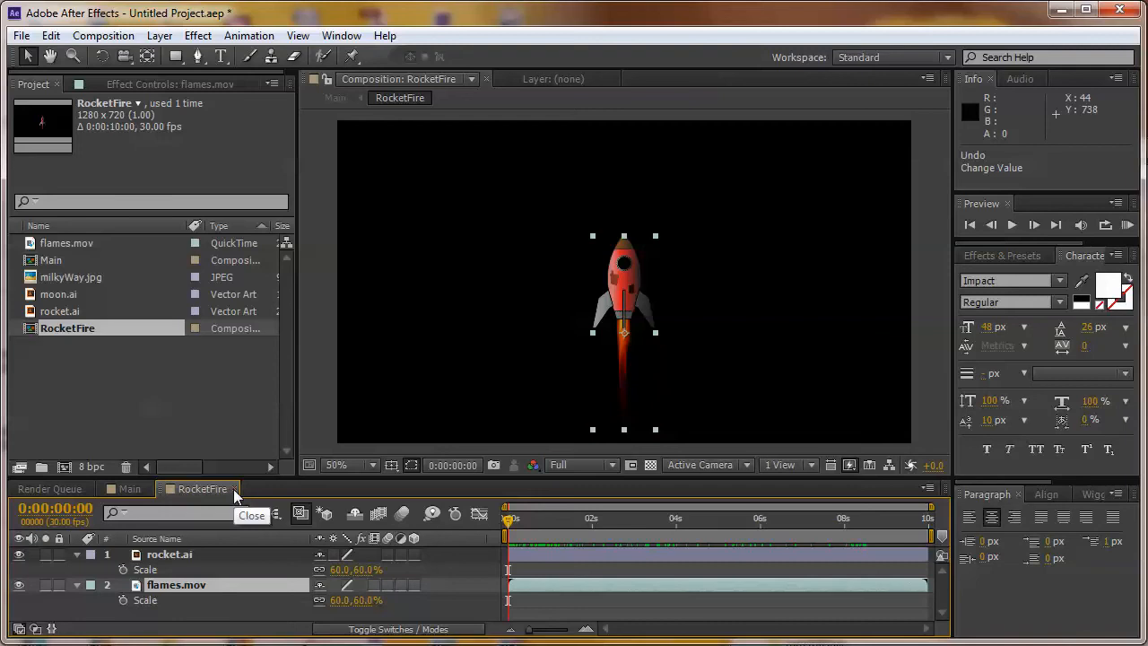
click(233, 489)
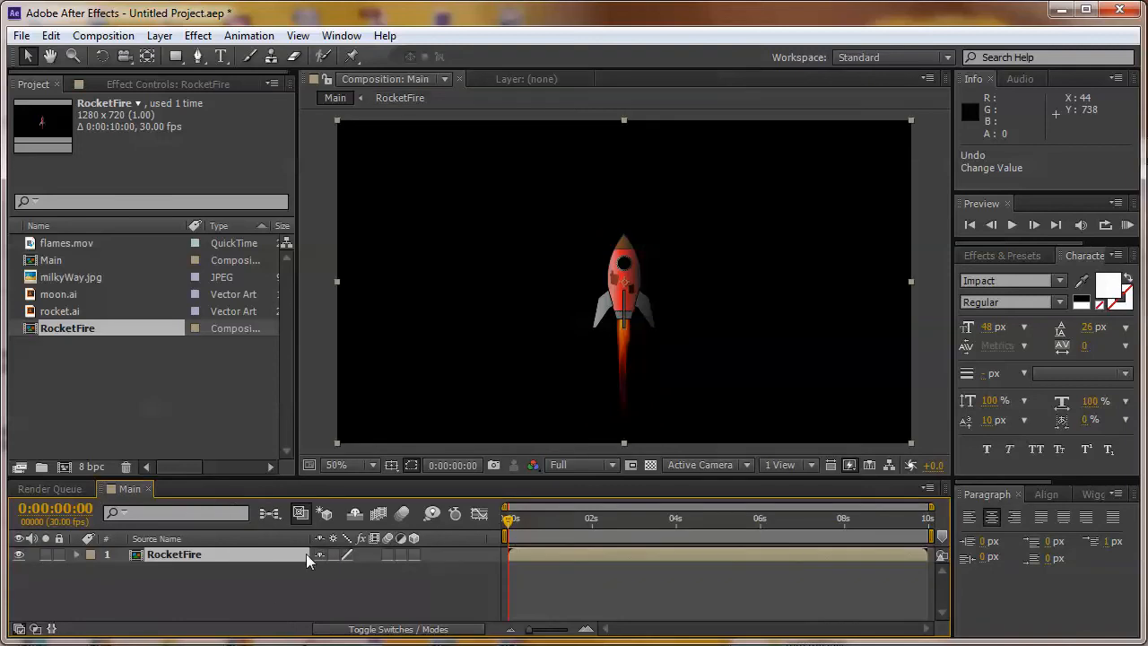
Step: Try scaling the RocketFire layer in Main to 75% and undo the scale change
click(230, 582)
click(160, 557)
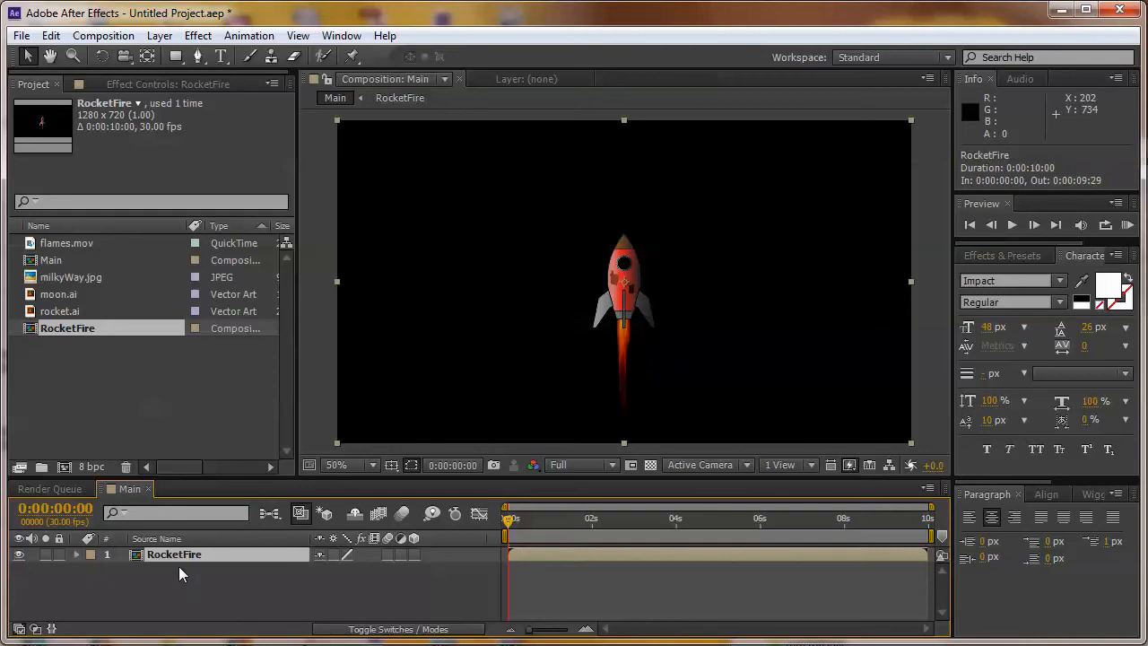
key(s)
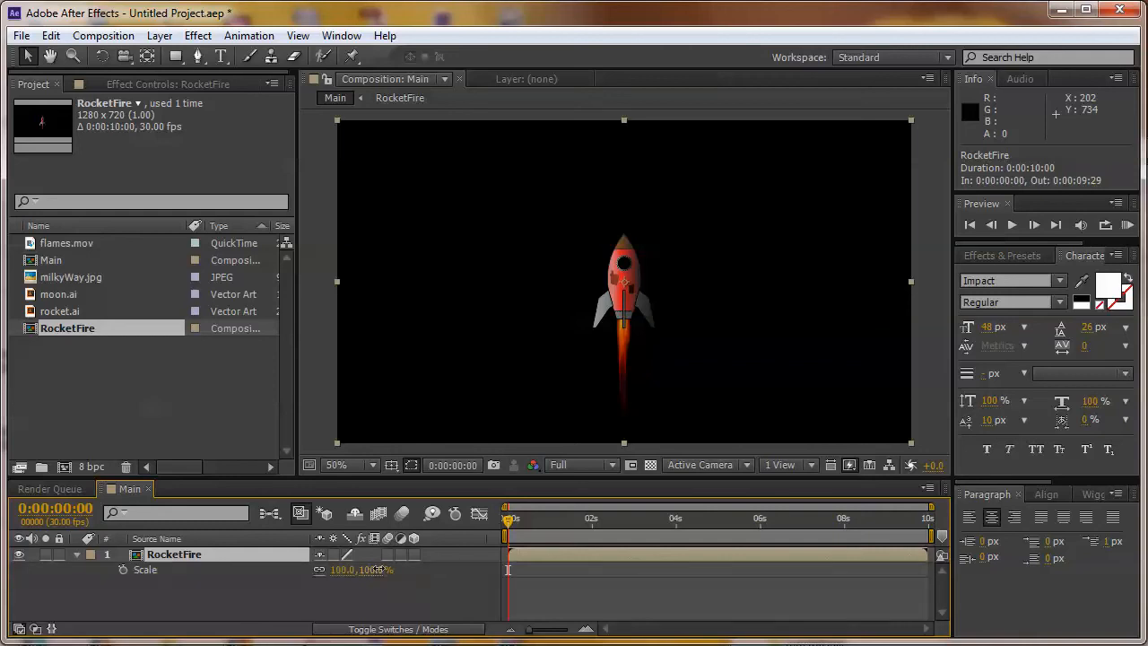
mouse_move(363, 570)
mouse_down()
mouse_move(426, 564)
mouse_move(359, 579)
mouse_up()
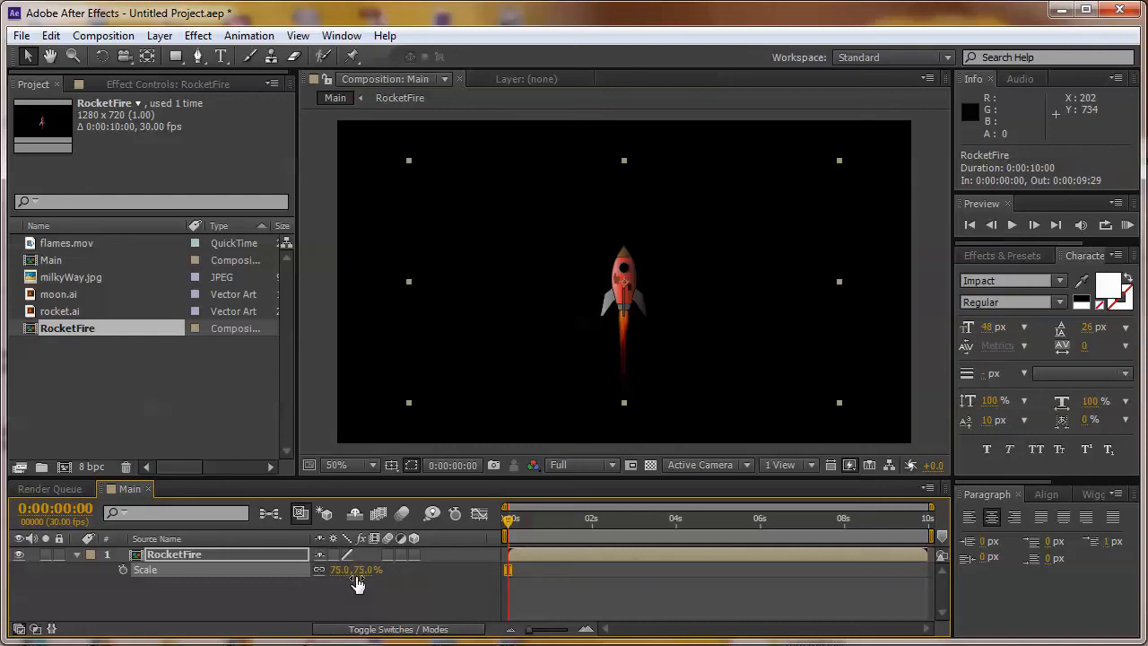
key(ctrl+z)
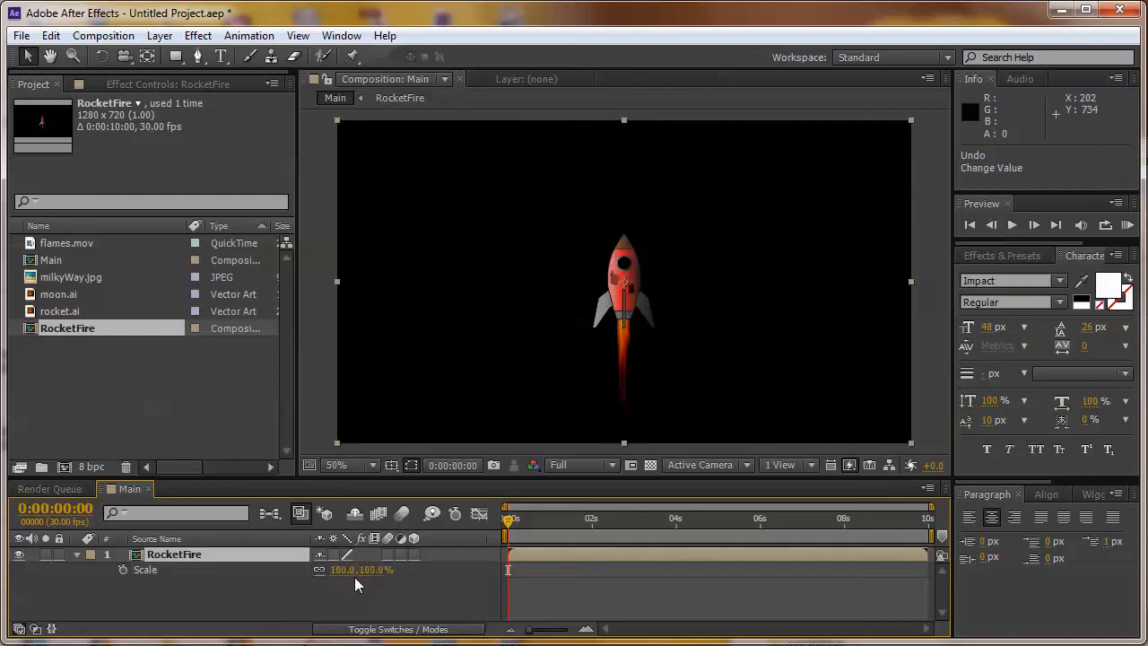
Step: Rotate the RocketFire layer in Main to 82° and scrub through the animation
key(r)
click(343, 569)
text(90)
key(Return)
mouse_move(343, 569)
mouse_down()
mouse_move(400, 586)
mouse_move(345, 582)
mouse_up()
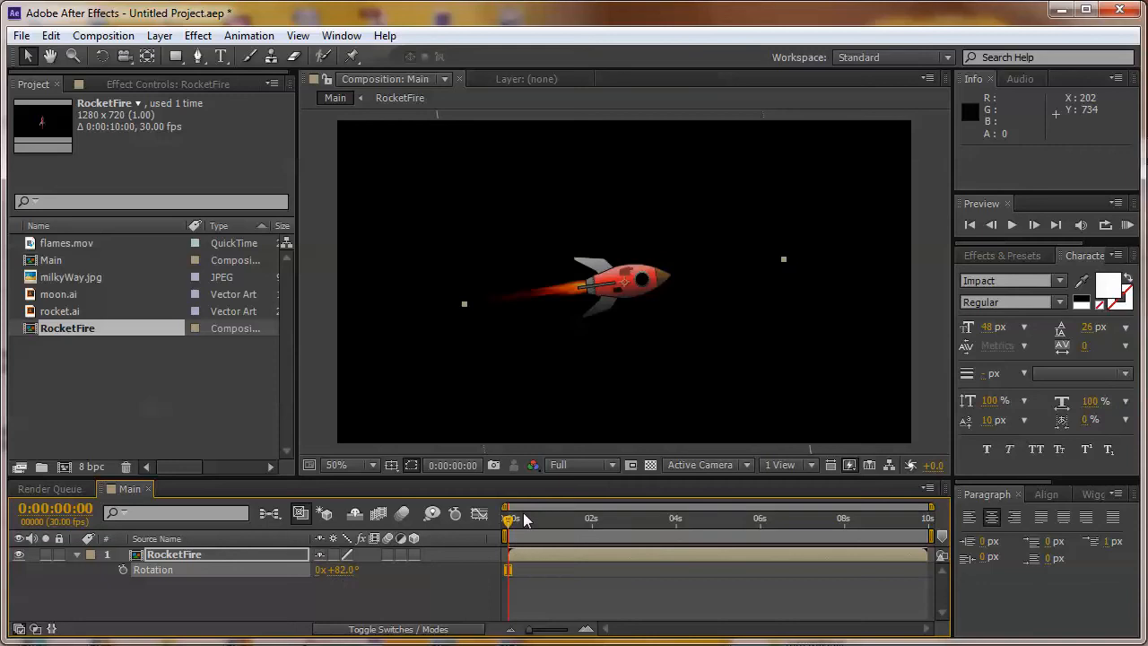
drag(513, 529, 482, 559)
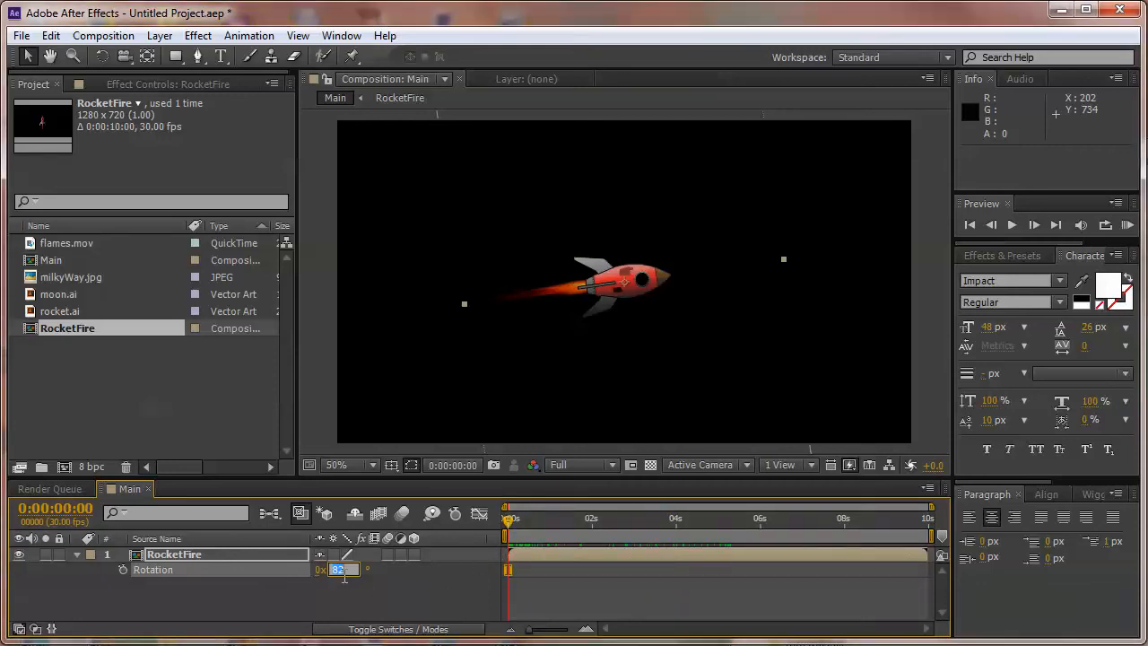
Step: Set the RocketFire layer's rotation to 90° in Main and return to the start of the composition
drag(341, 574, 346, 583)
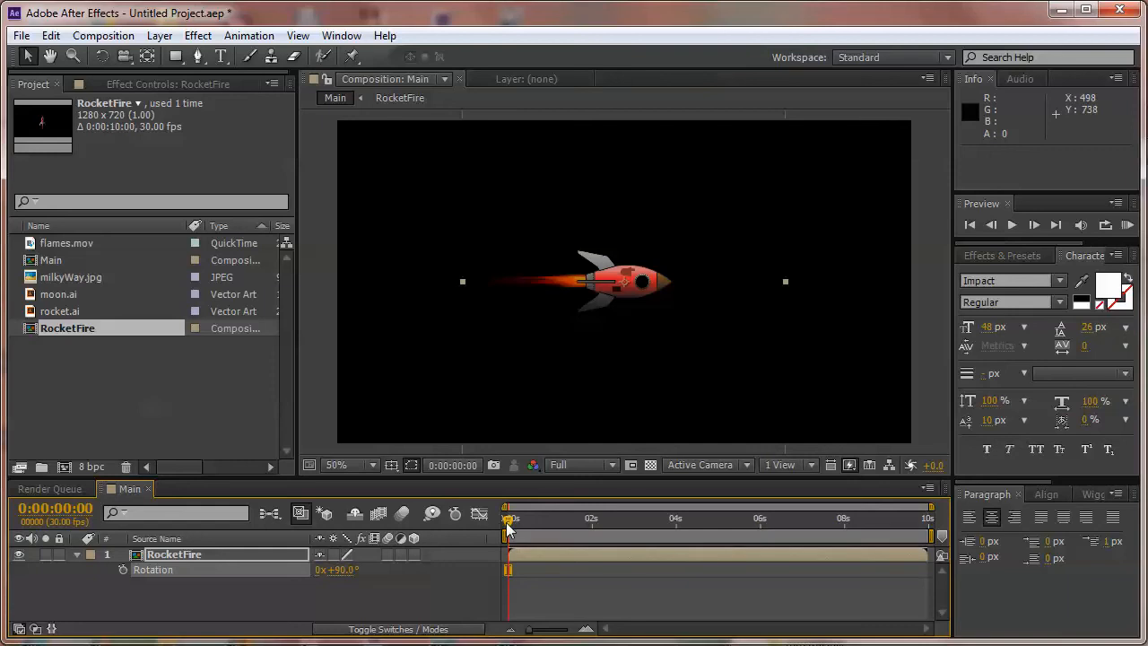
drag(507, 524, 475, 540)
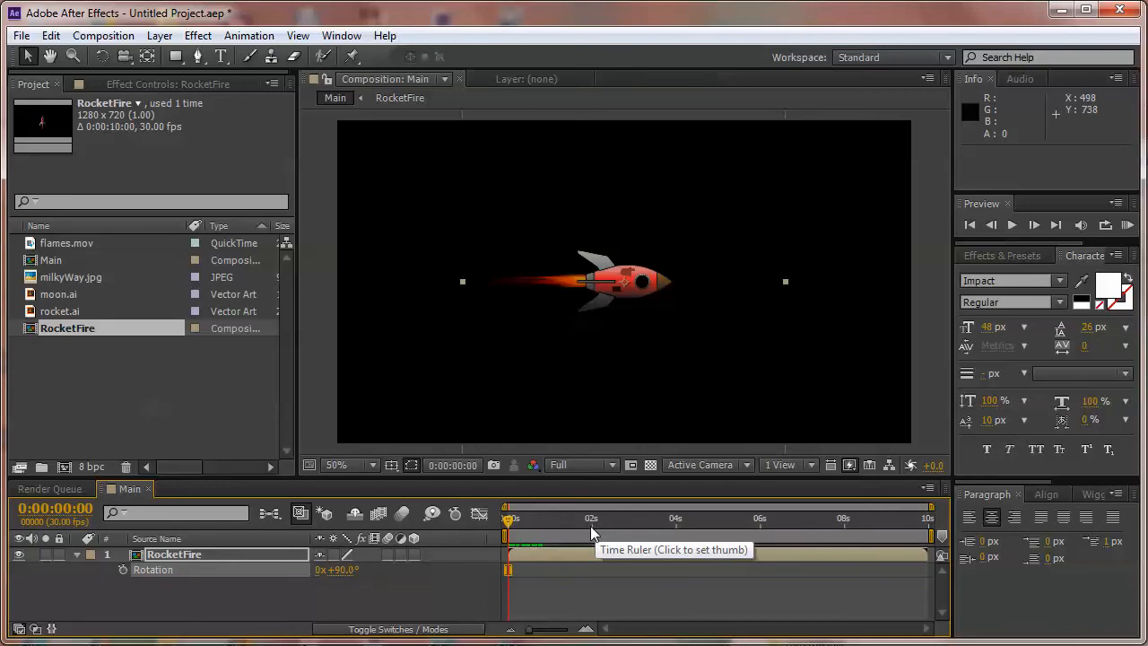
Step: Try splitting the RocketFire layer in Main at 0:00:02:00
click(452, 465)
text(200)
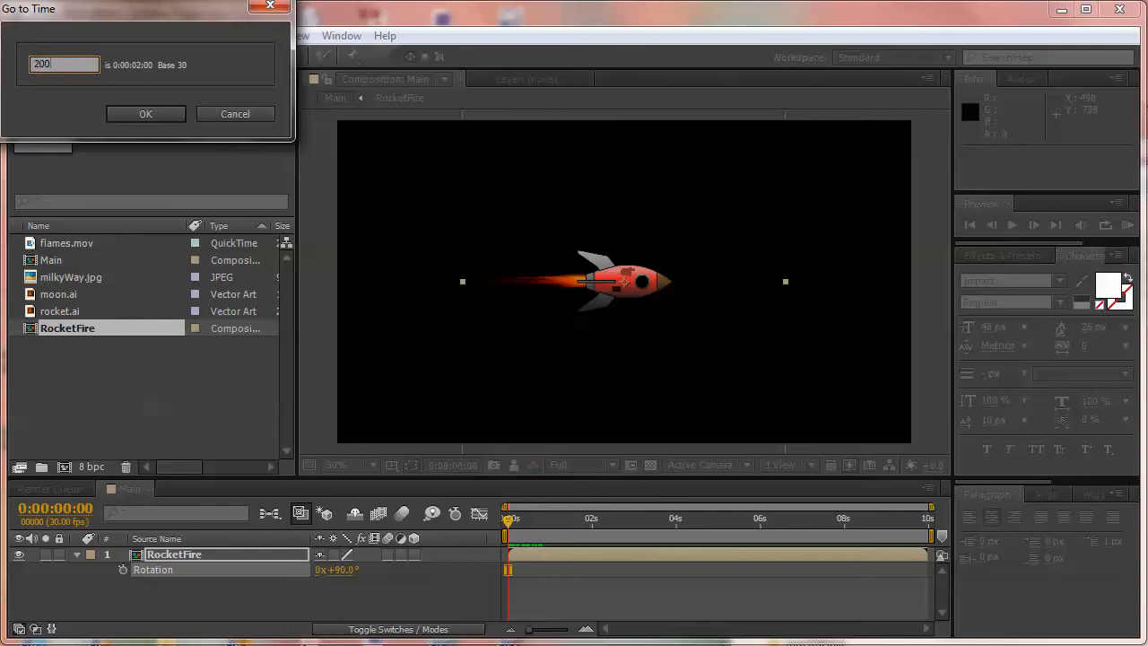
key(Return)
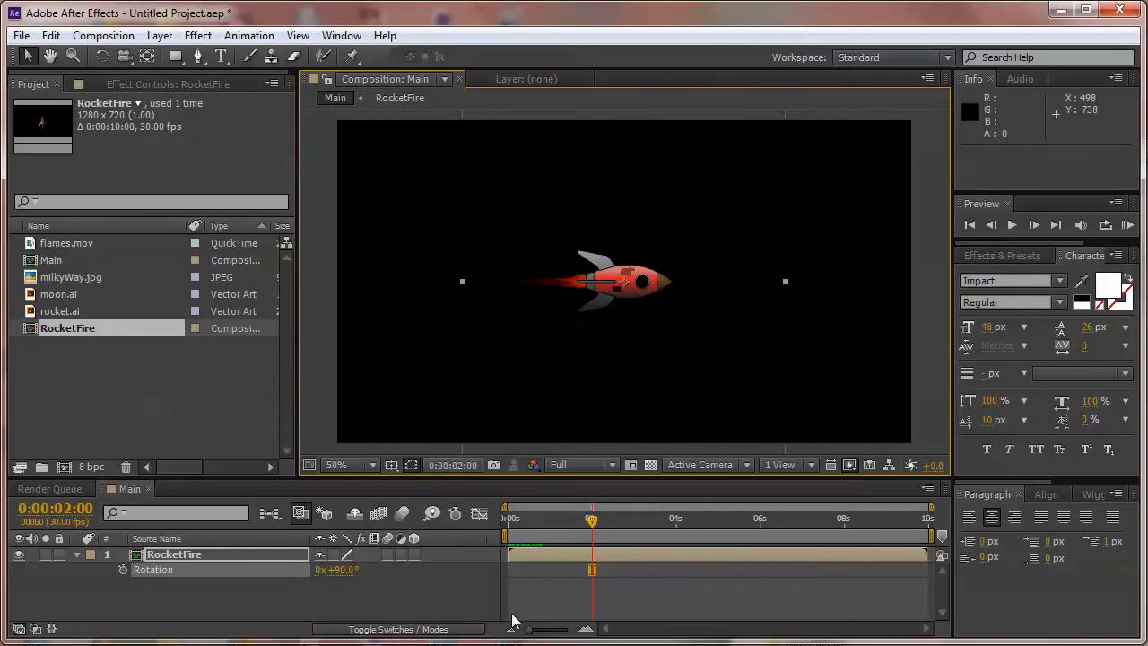
click(164, 555)
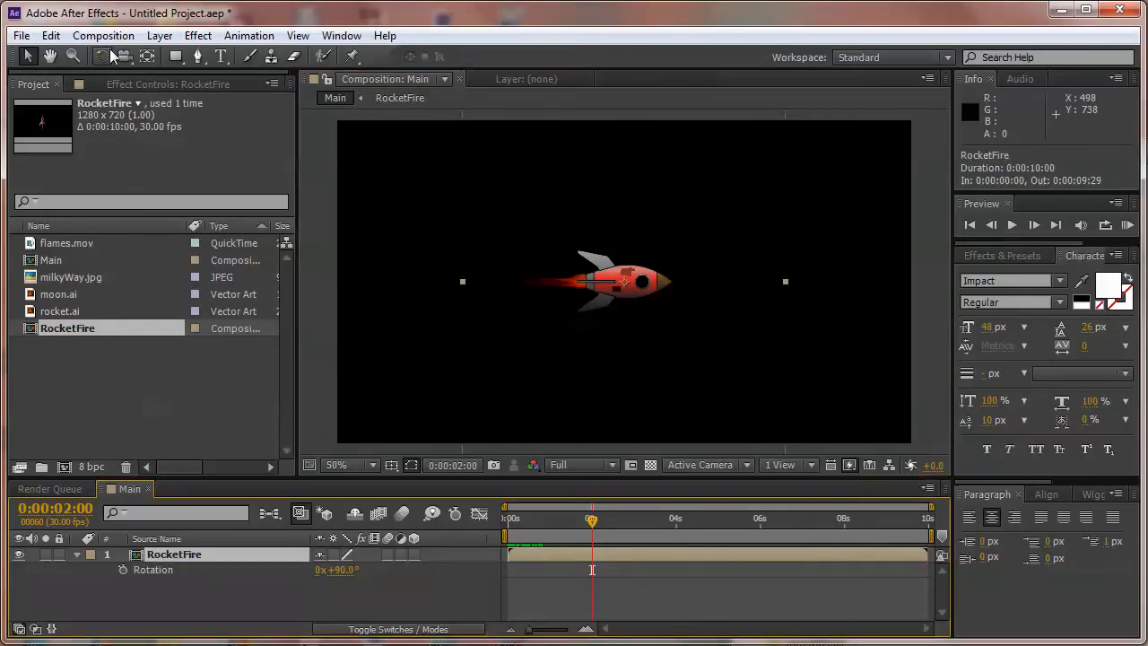
click(52, 36)
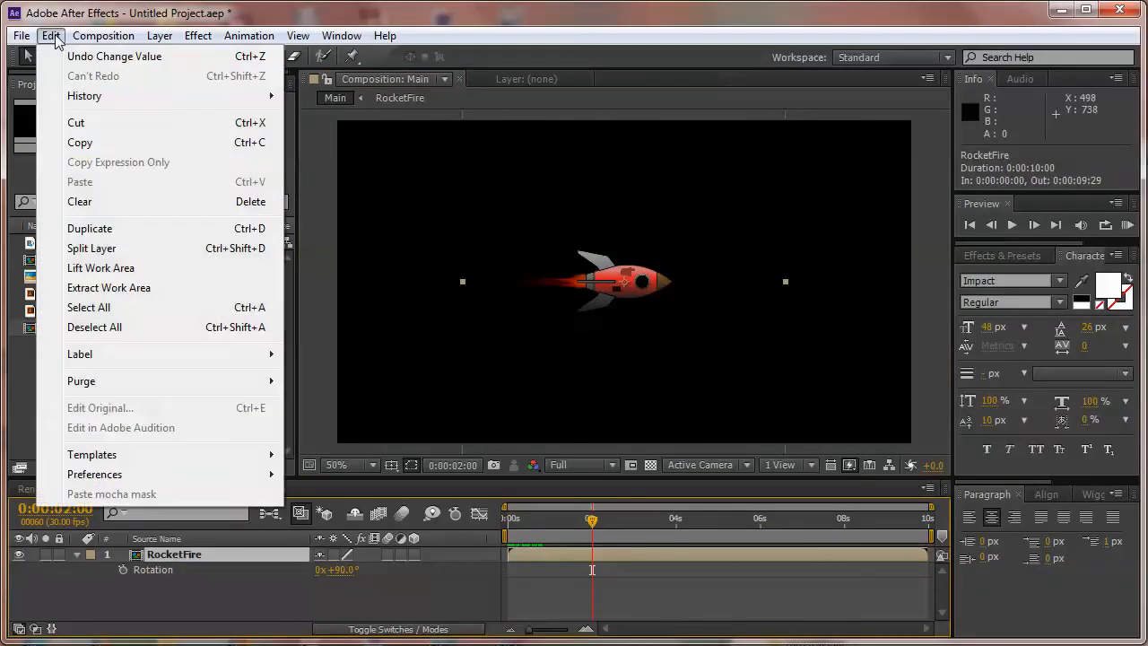
click(139, 252)
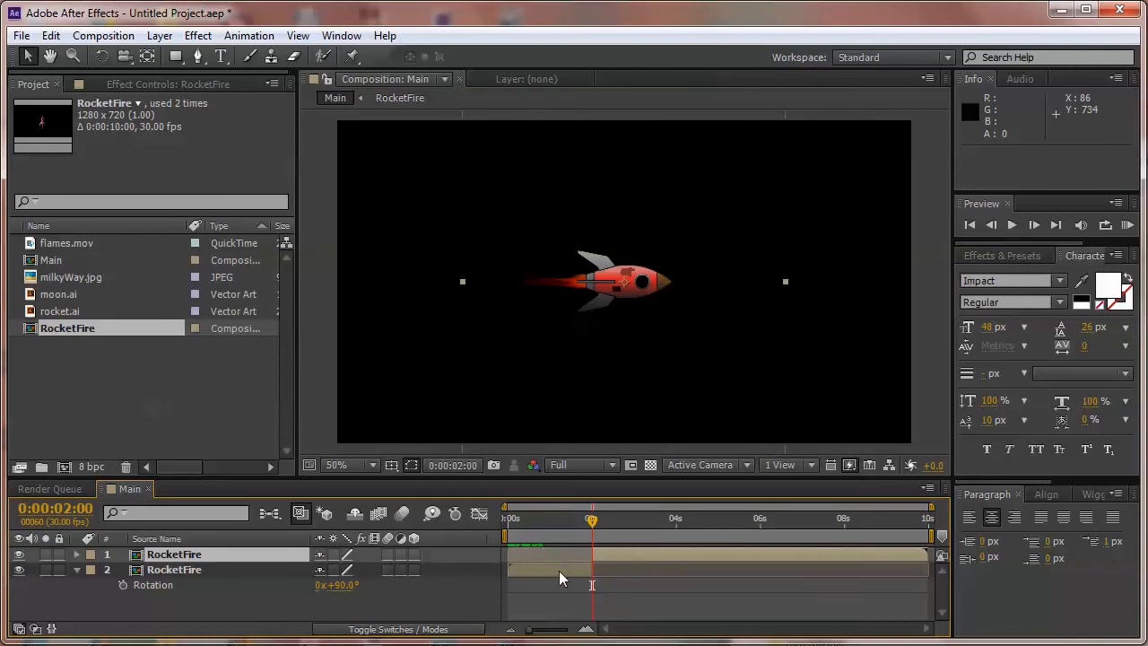
Step: Try extending the first RocketFire segment to about 0:00:07:20, and undo both that extension and the layer split
drag(591, 569, 830, 570)
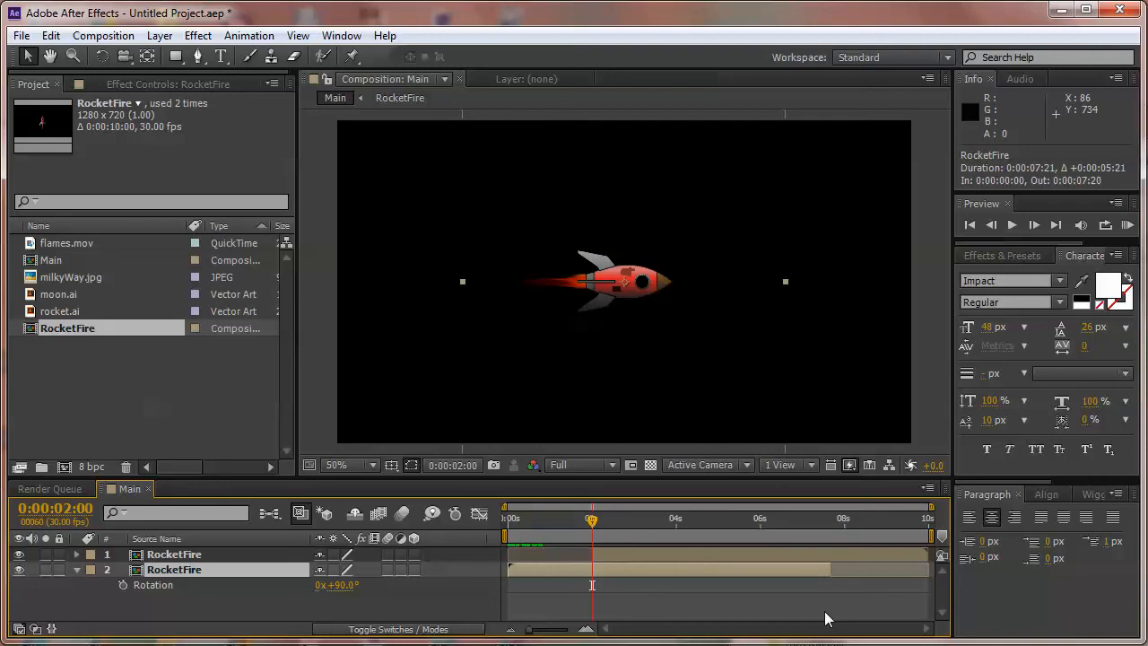
key(ctrl+z)
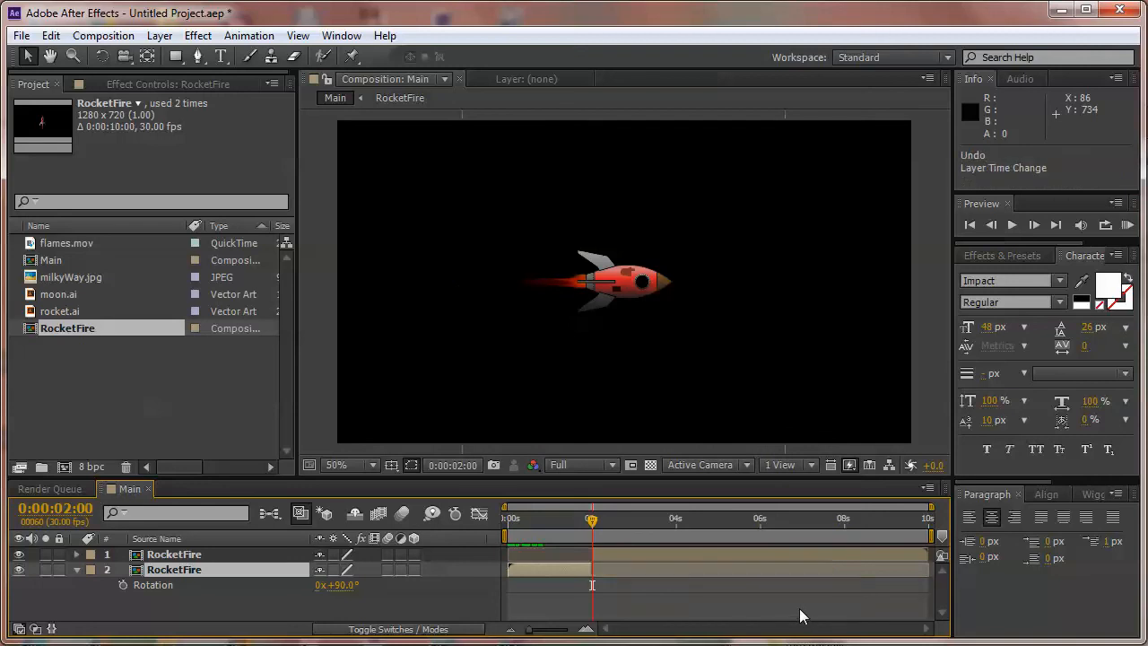
click(603, 556)
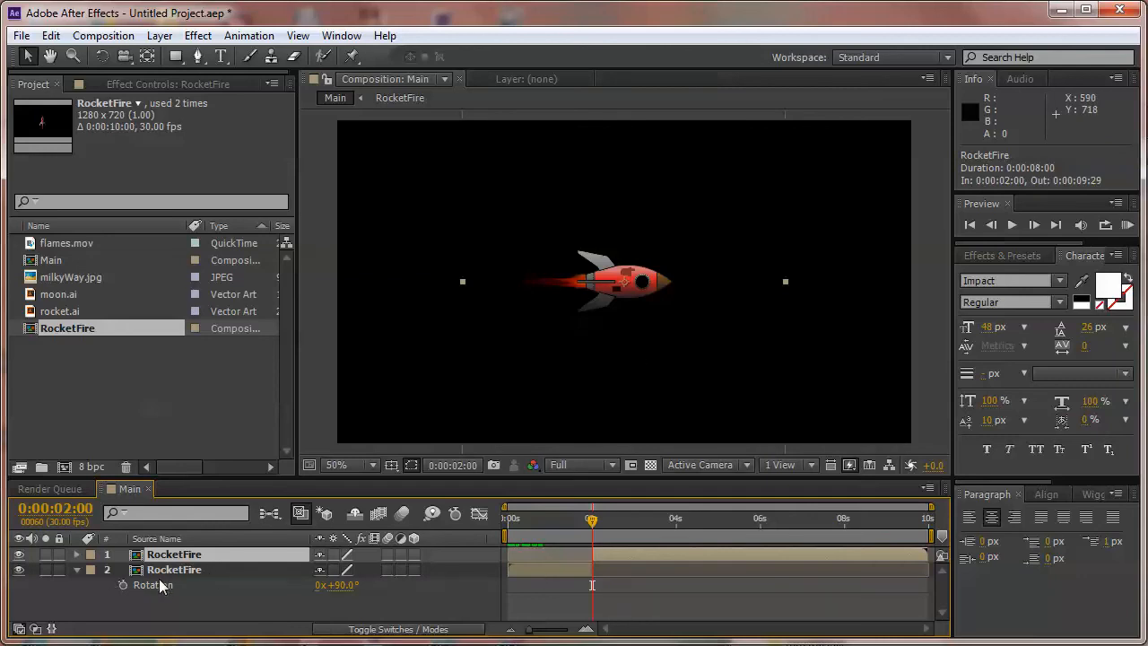
key(ctrl+z)
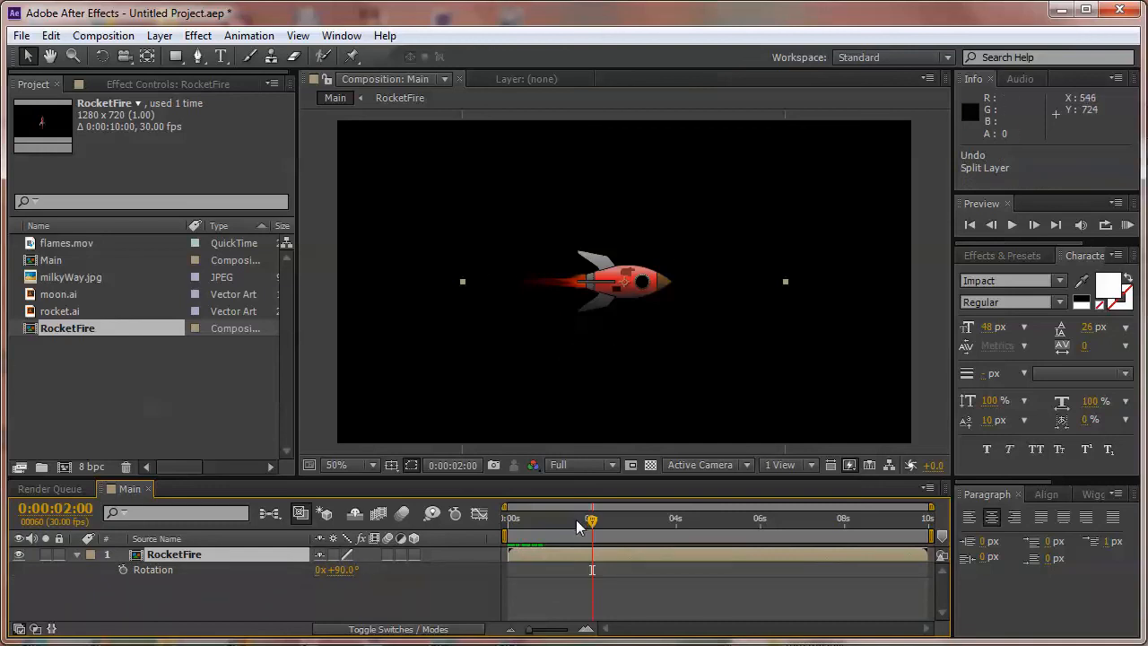
drag(579, 526, 603, 533)
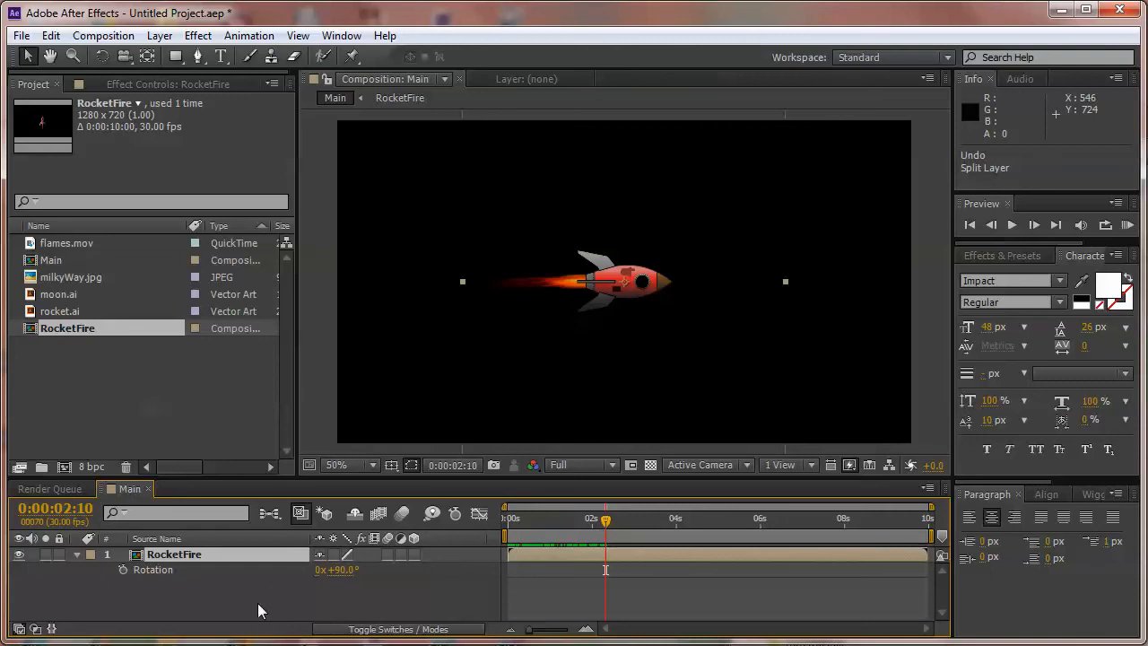
Step: Create a 1280 x 720, 10-second composition named Sky and add milkyWay.jpg with moon.ai above it
key(ctrl+n)
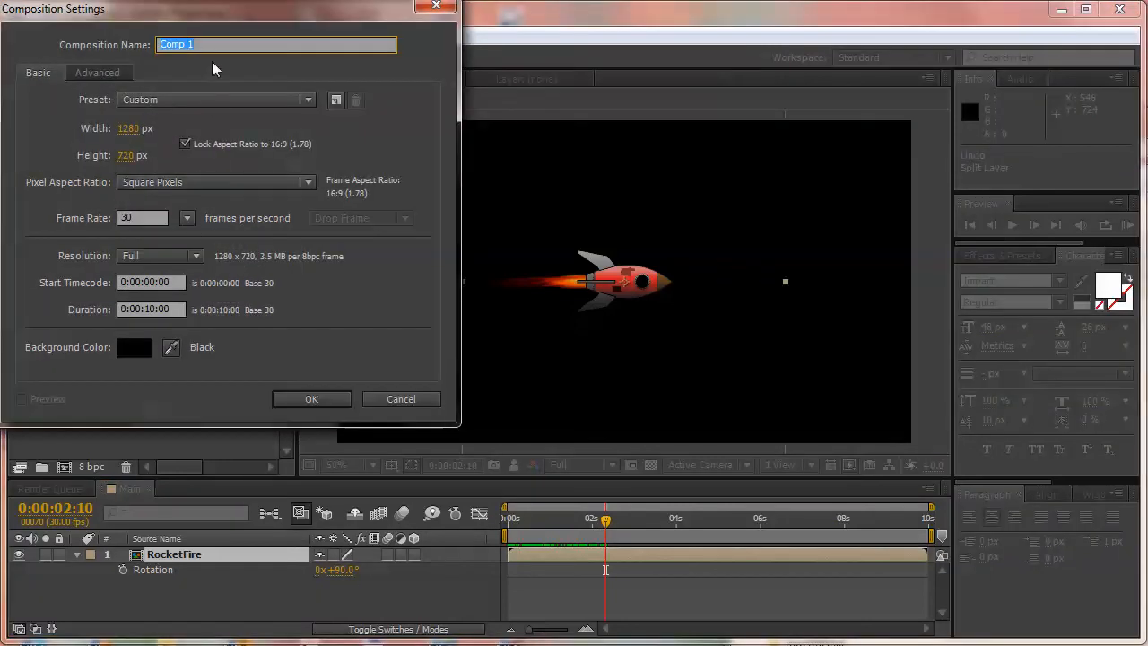
text(Sky)
click(290, 400)
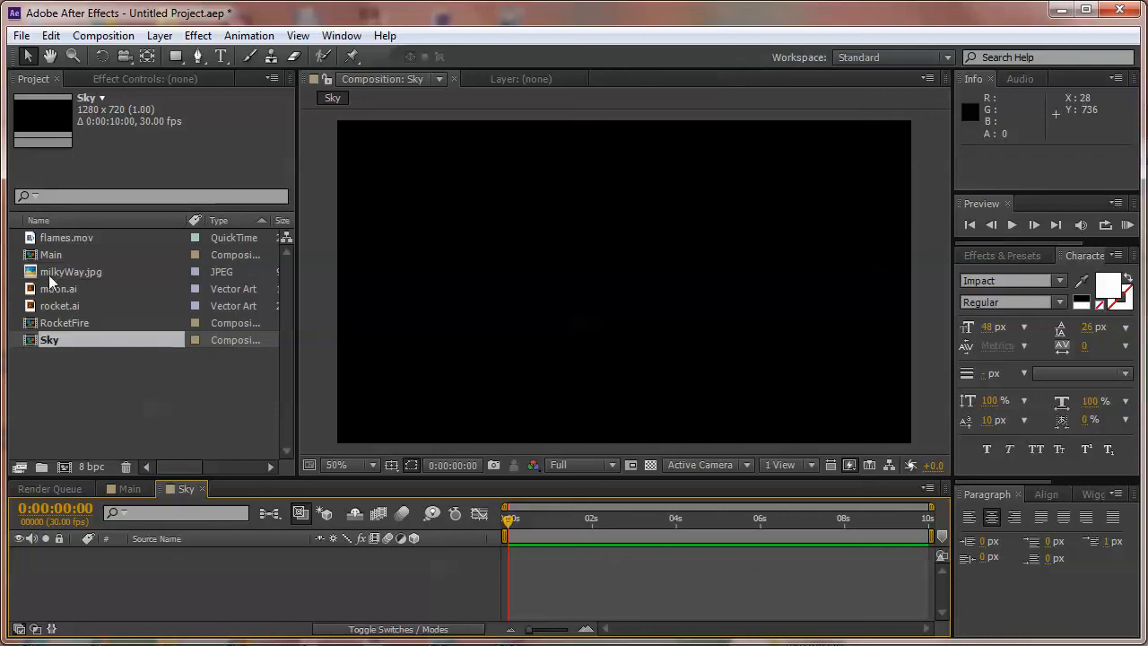
drag(48, 269, 74, 579)
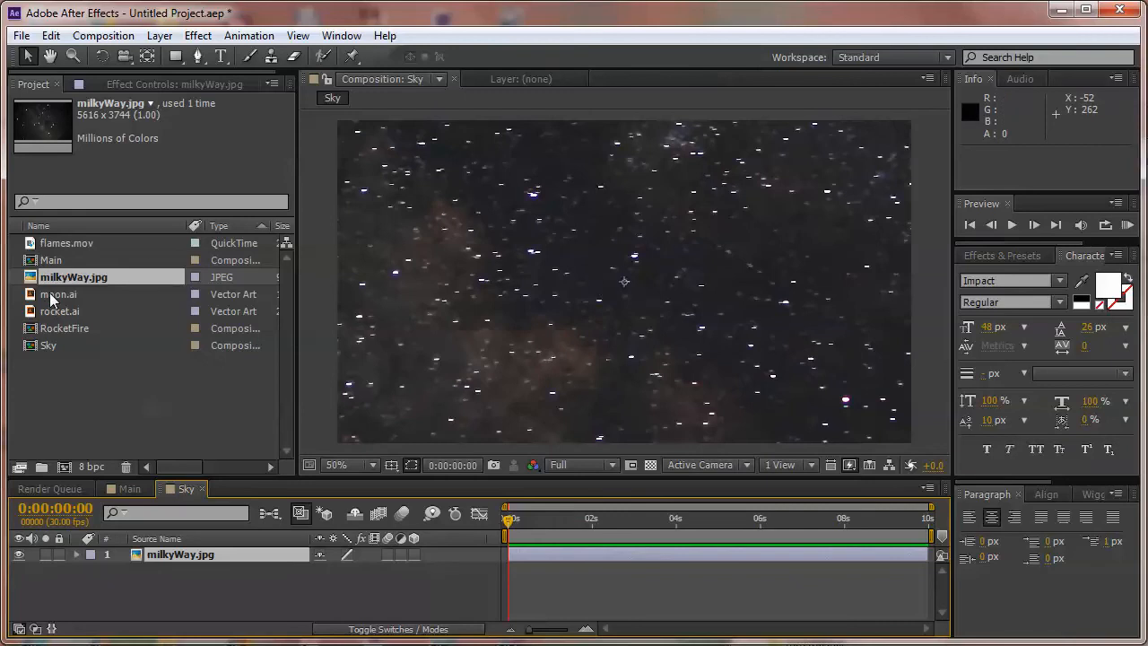
drag(49, 294, 72, 550)
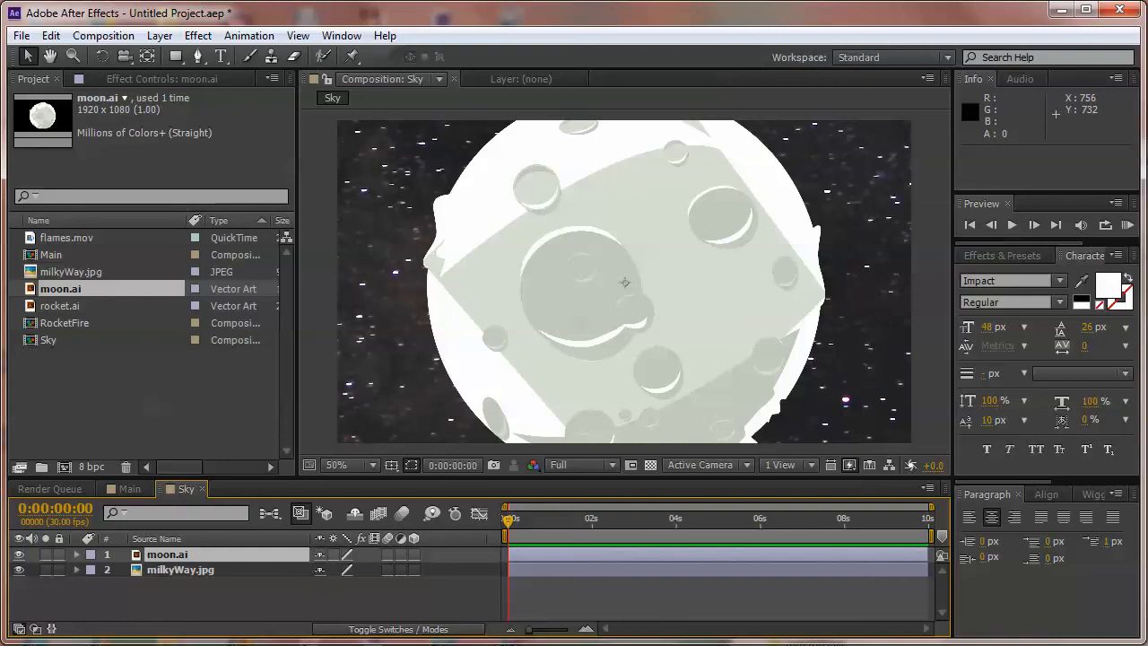
Step: Scale the moon.ai layer in the Sky composition to 50% and deselect it
key(s)
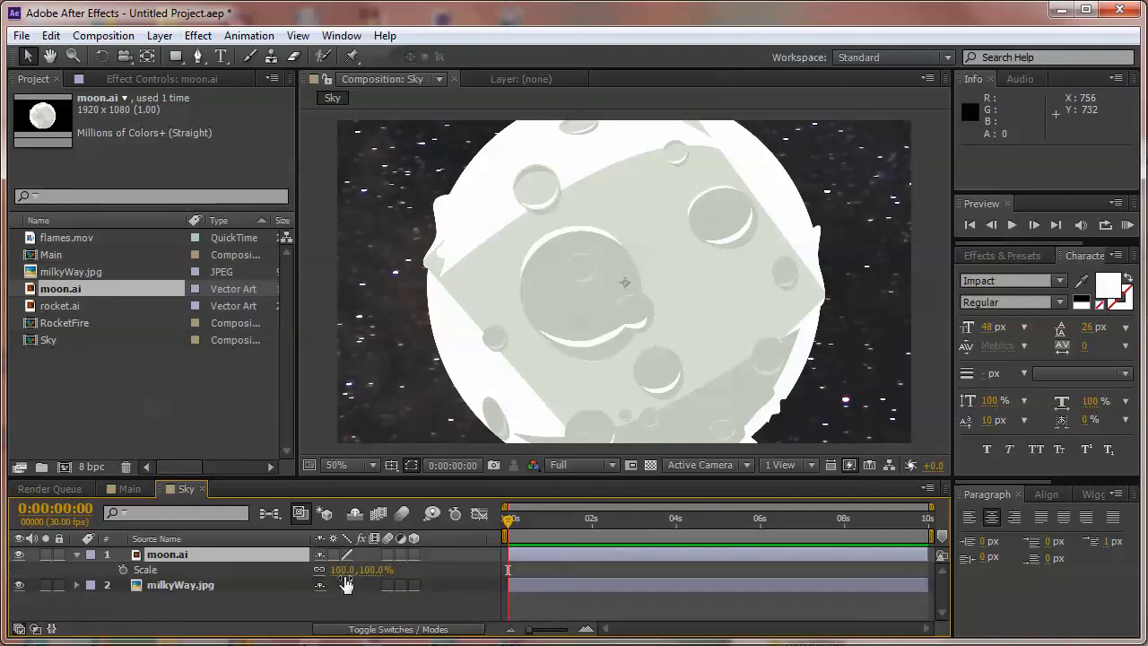
click(345, 570)
text(50)
key(Return)
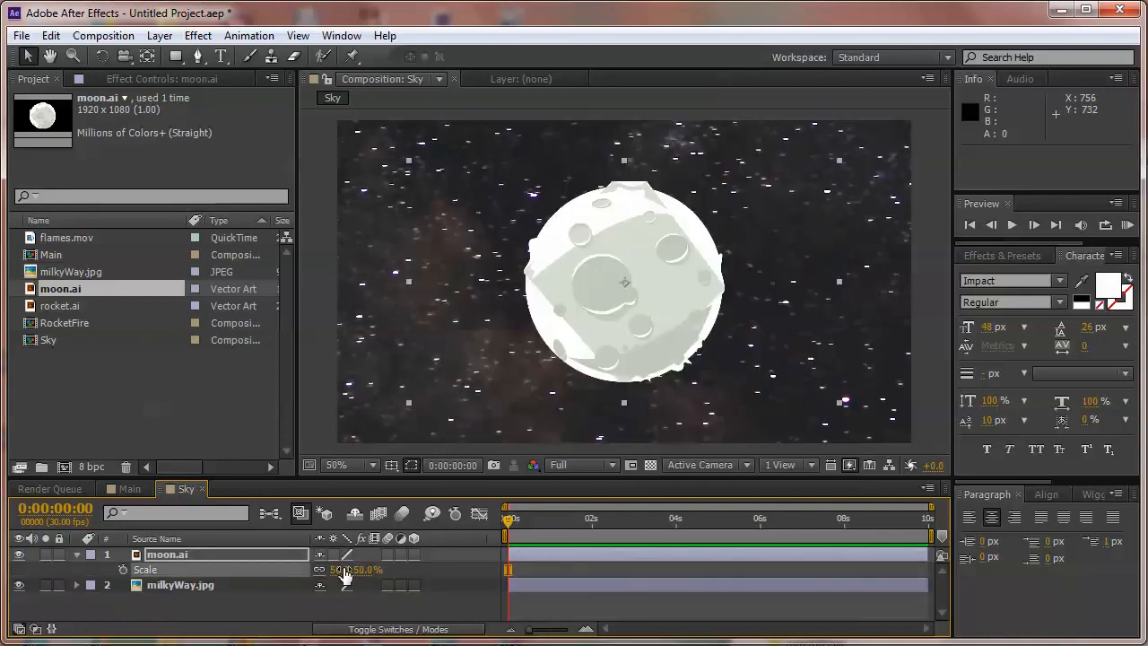
click(230, 604)
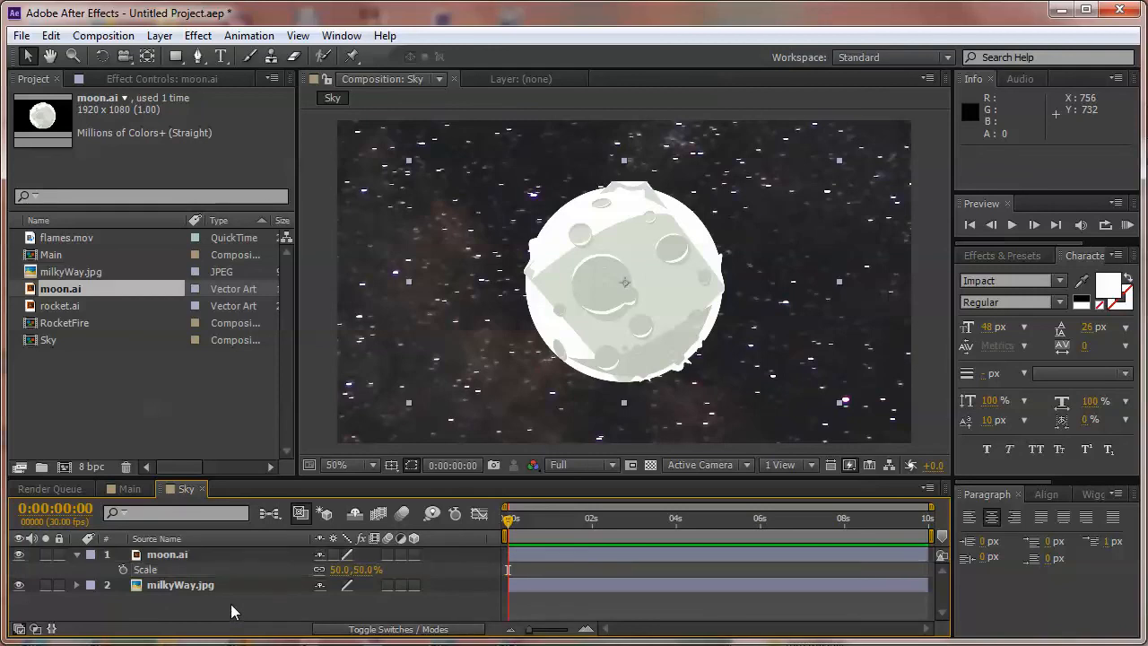
Step: Show the Parent column for the layers in the Sky composition's timeline
click(182, 585)
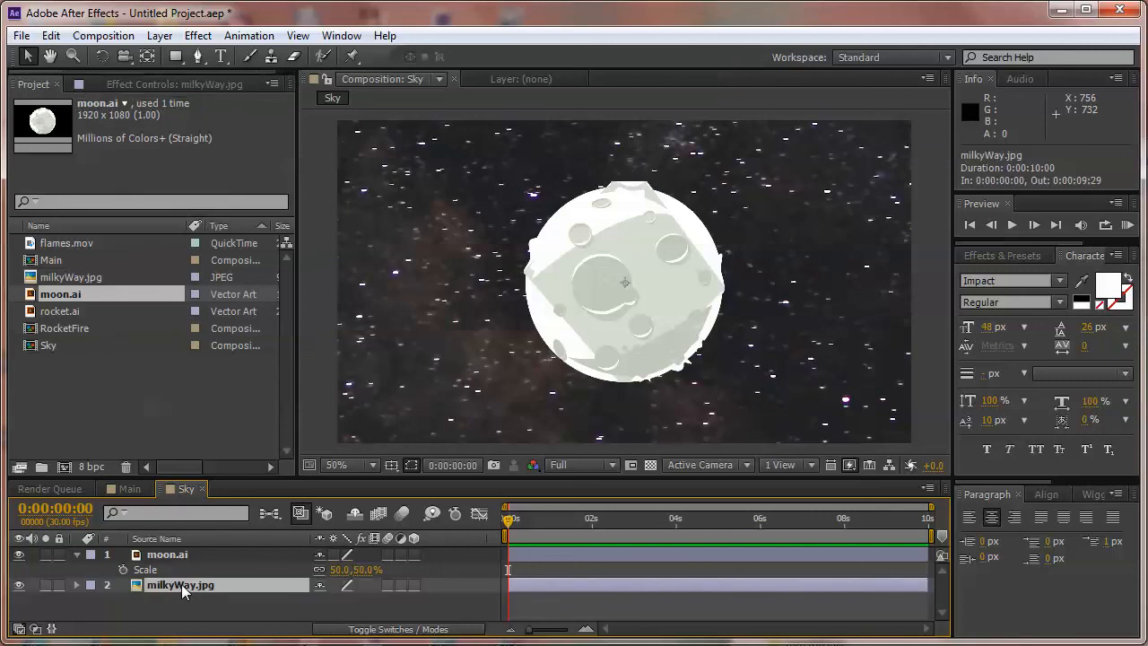
key(apostrophe)
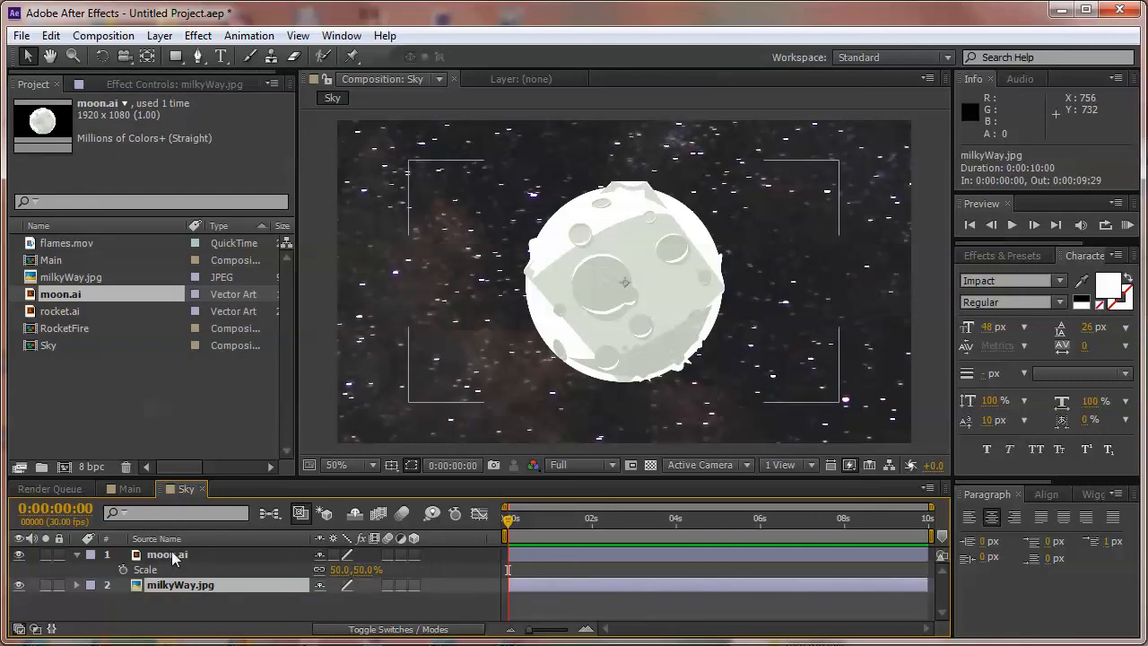
key(apostrophe)
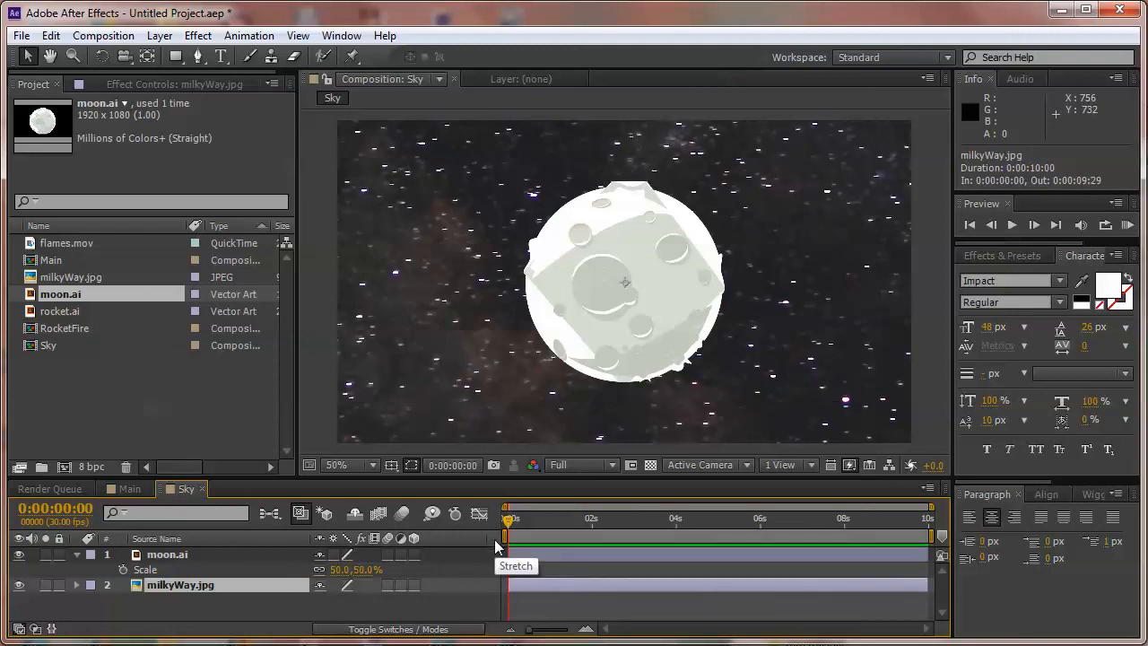
right_click(492, 542)
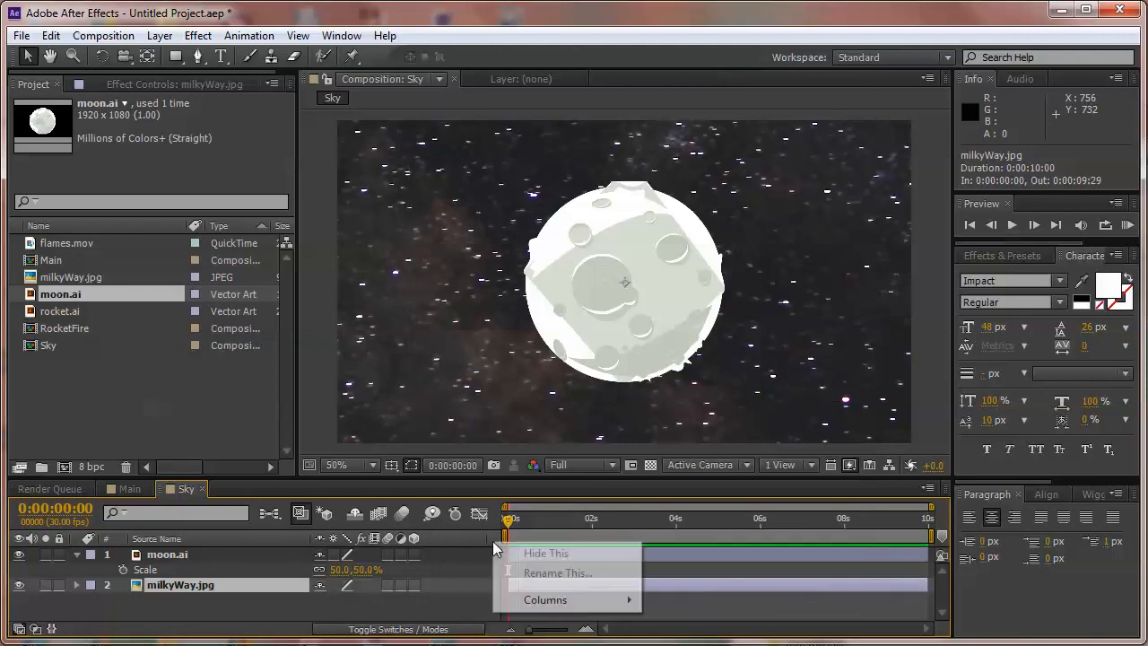
mouse_move(552, 604)
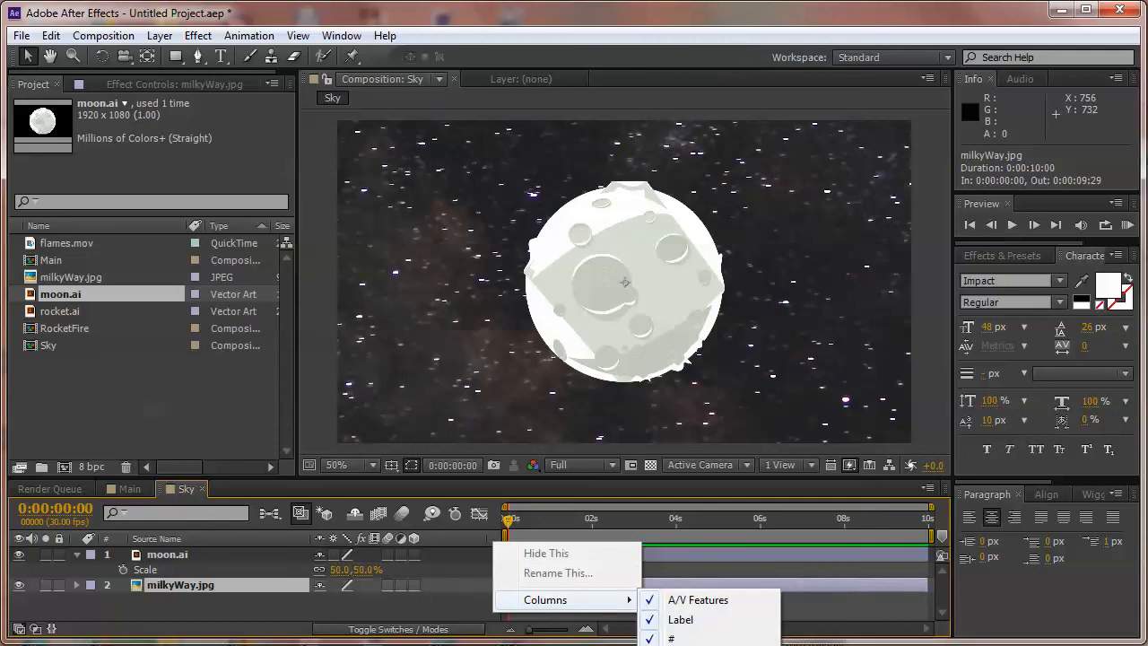
click(686, 645)
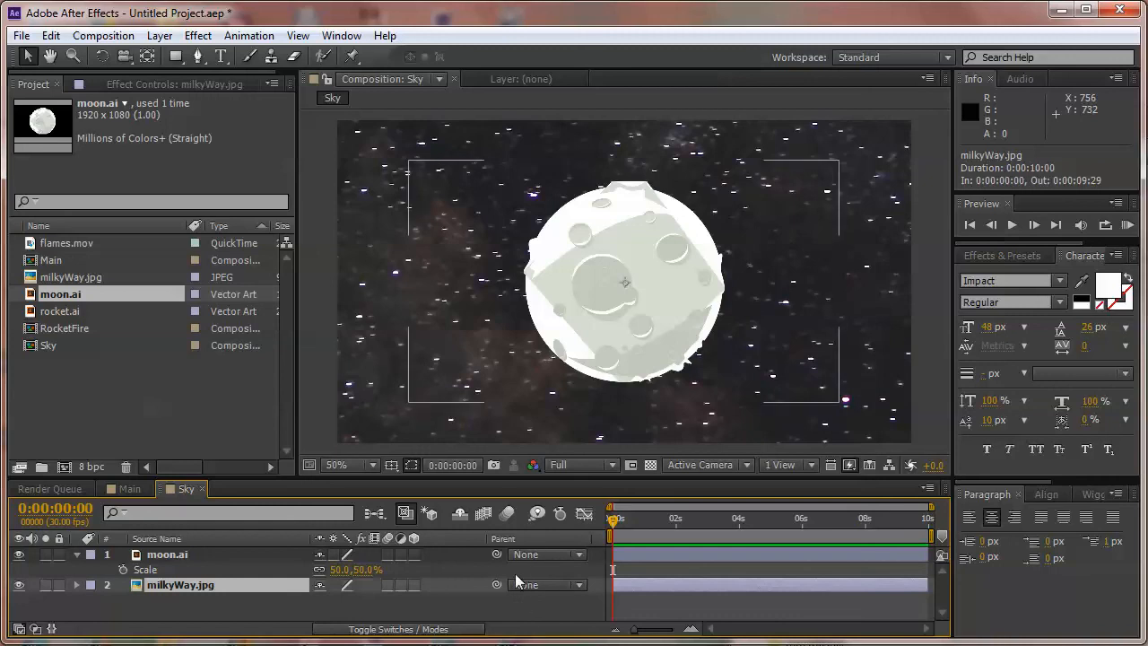
Step: Parent the moon.ai layer to the milkyWay.jpg layer
click(176, 553)
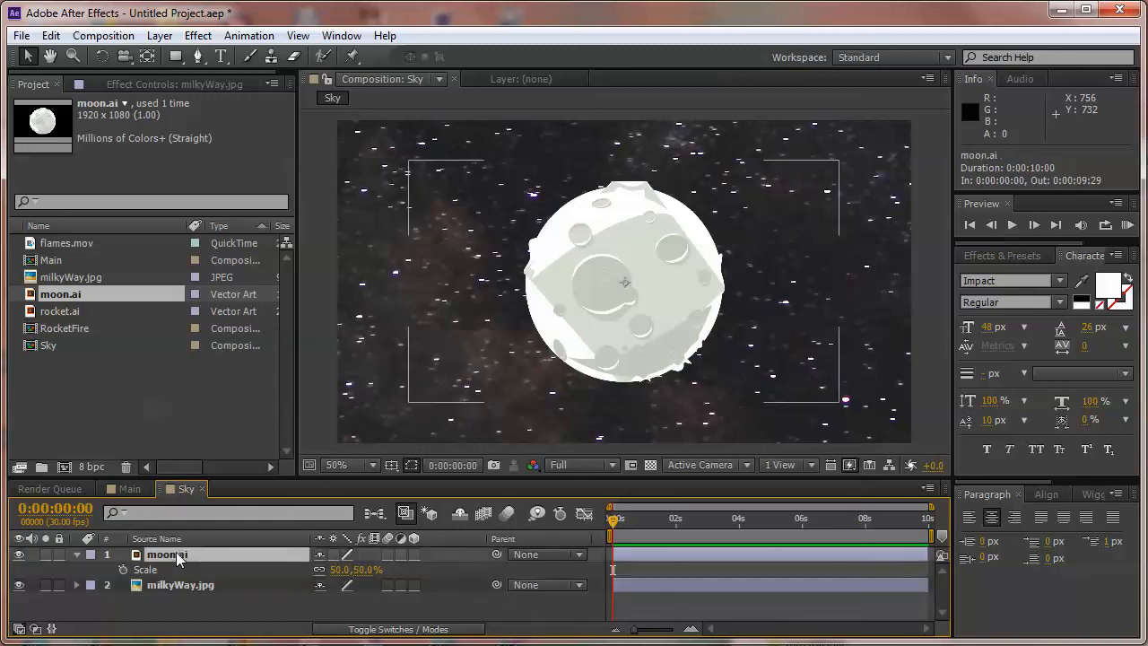
click(531, 554)
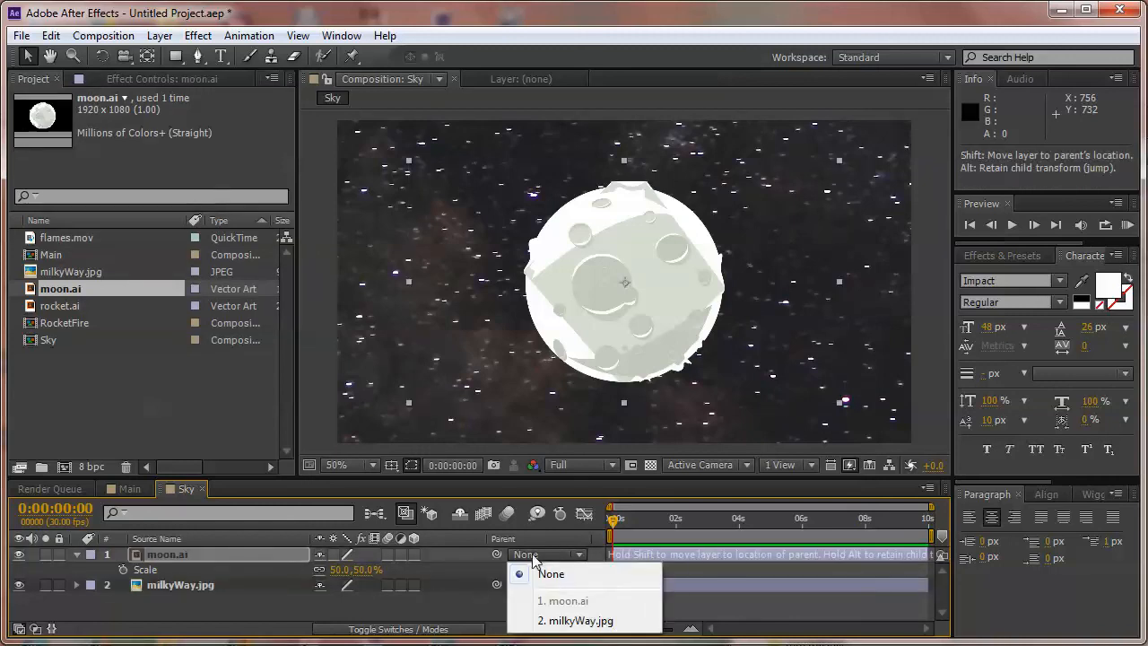
click(563, 621)
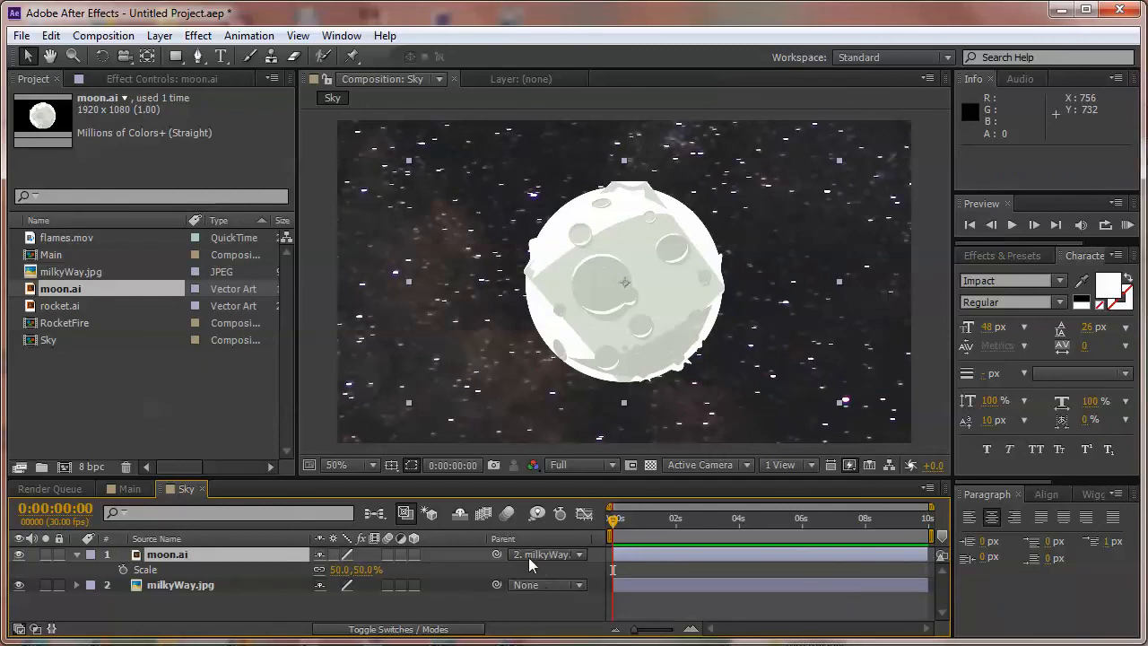
Step: Try moving the milkyWay.jpg parent layer to position 640, 325 to test the parenting, and undo the move
click(158, 588)
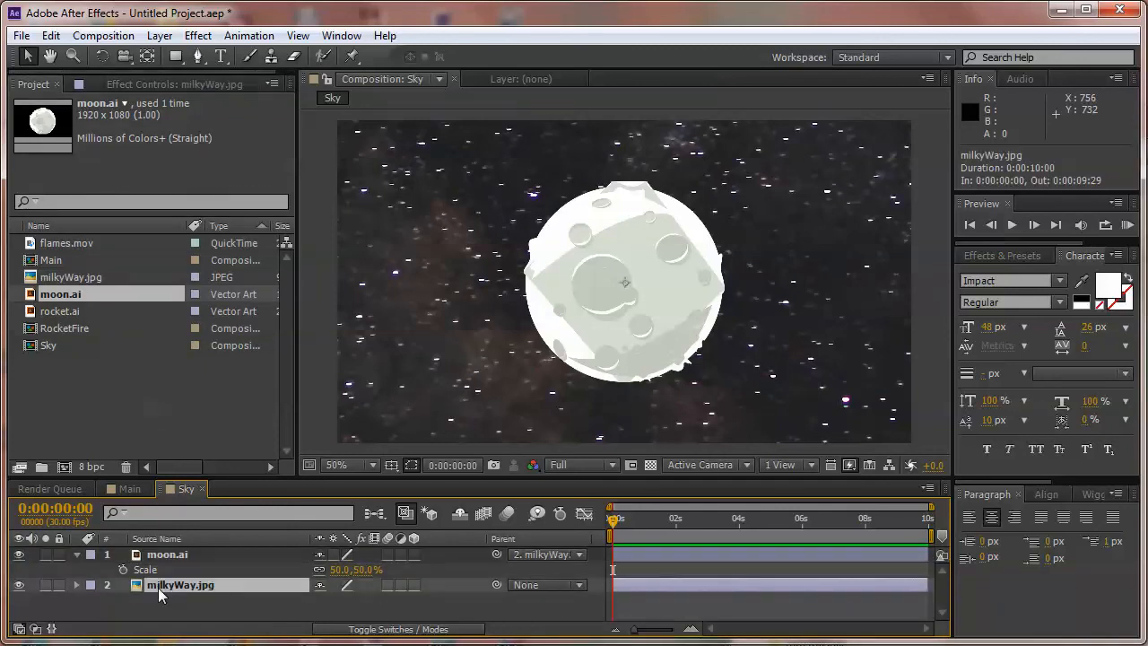
key(p)
drag(352, 609, 347, 584)
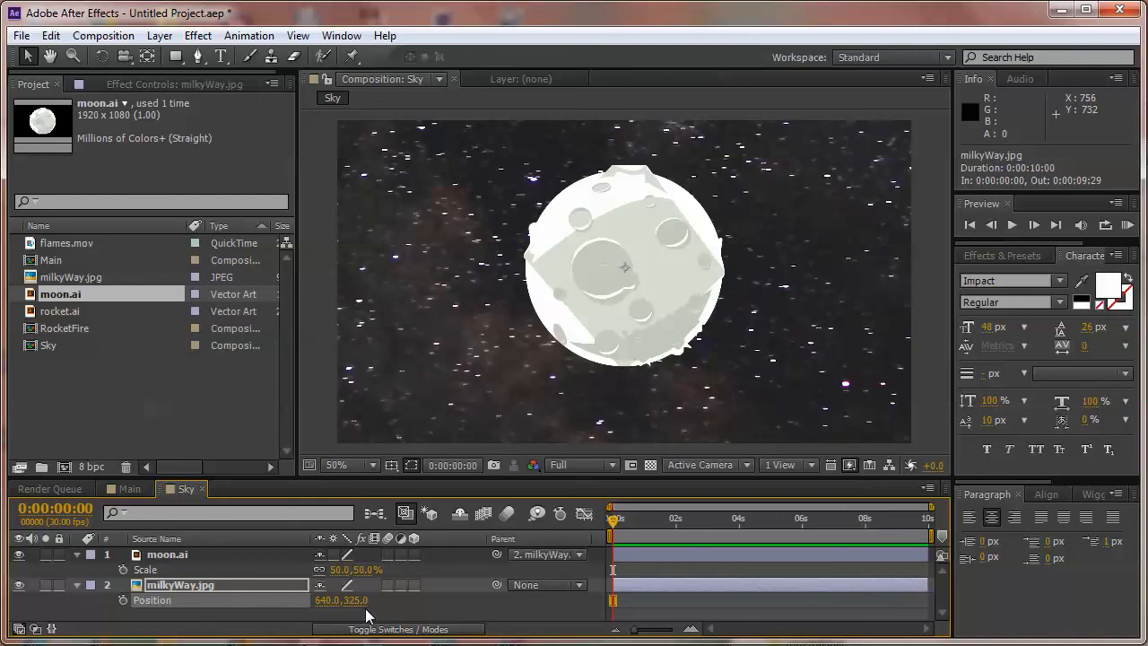
key(ctrl+z)
key(apostrophe)
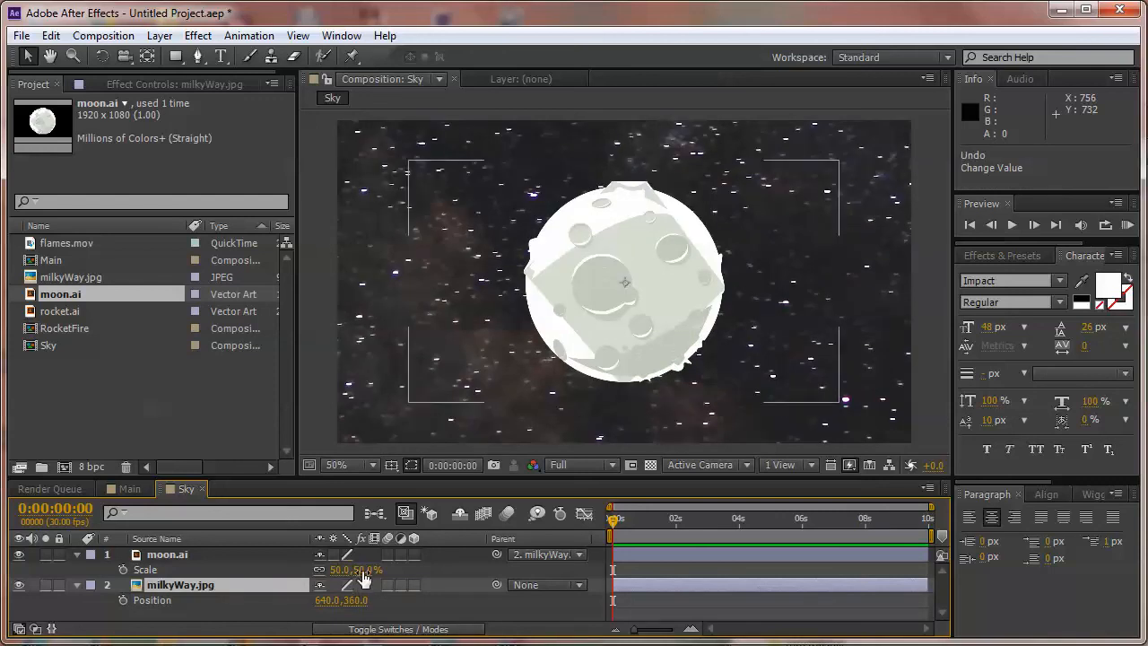
Step: Try rotating the child moon.ai layer to about 39° and undo the rotation
click(144, 554)
key(r)
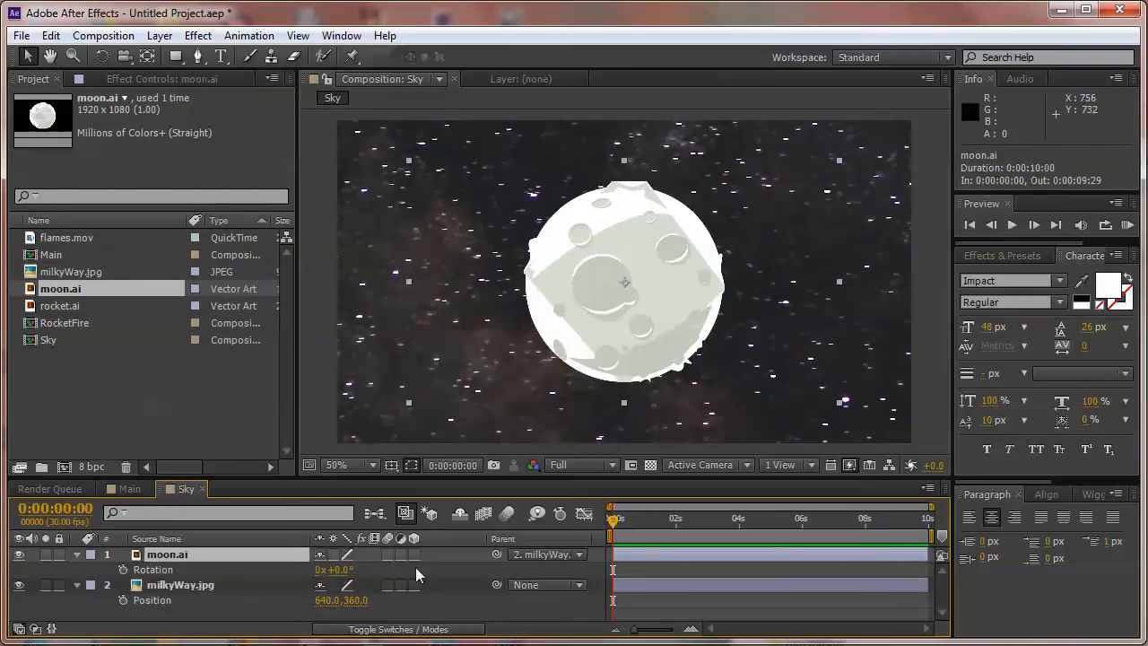
mouse_move(336, 572)
mouse_down()
mouse_move(350, 569)
mouse_move(314, 560)
mouse_move(407, 576)
mouse_move(390, 574)
mouse_move(402, 592)
mouse_up()
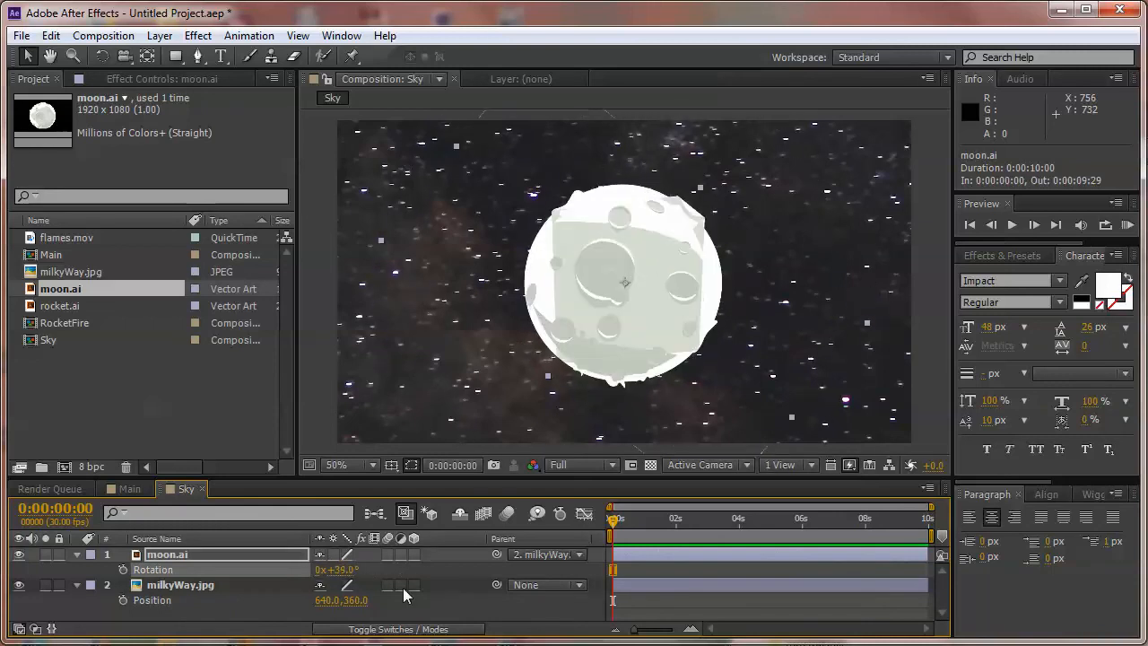
key(ctrl+z)
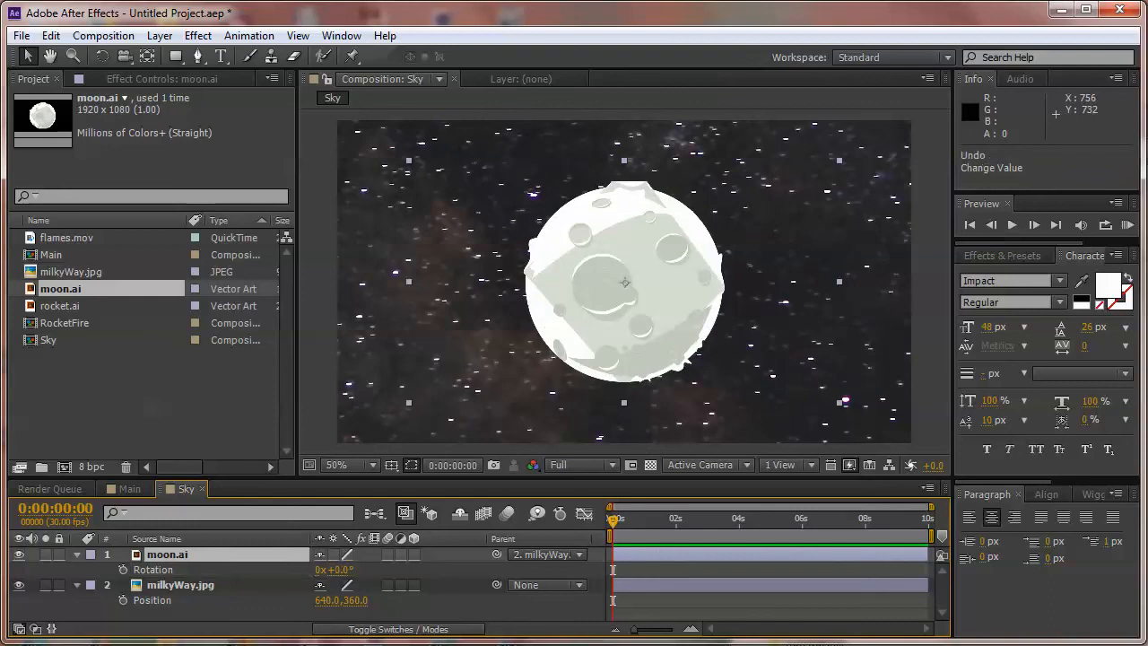
Step: Show the milkyWay.jpg layer's Rotation property, try rotating this parent layer to test the parenting, and undo the rotation
click(196, 588)
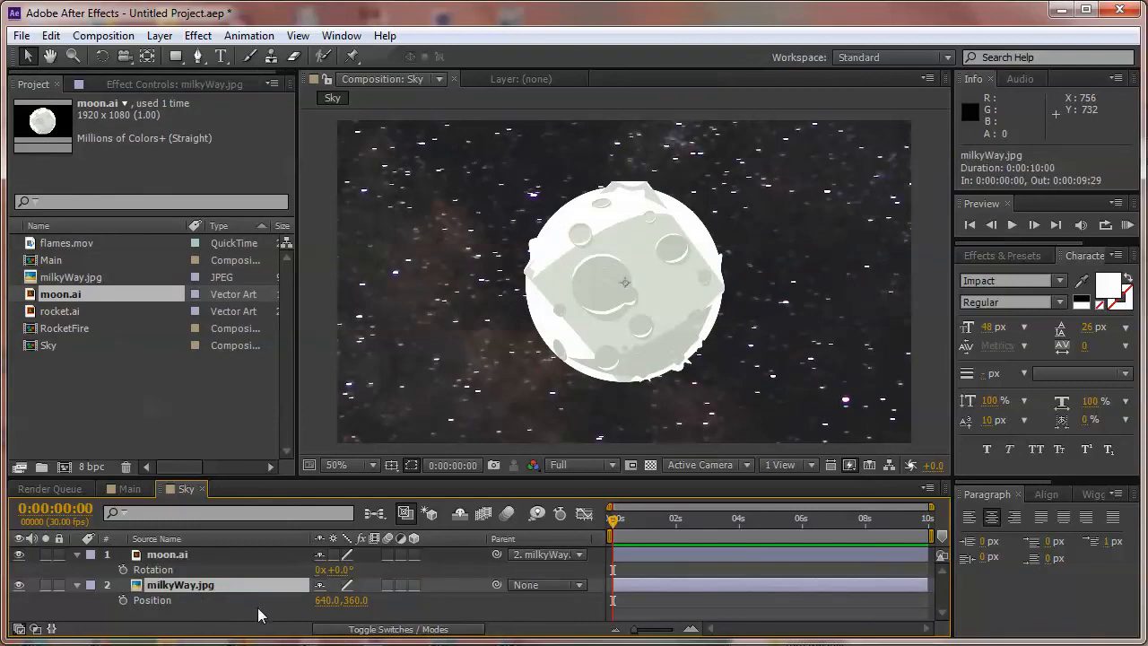
key(r)
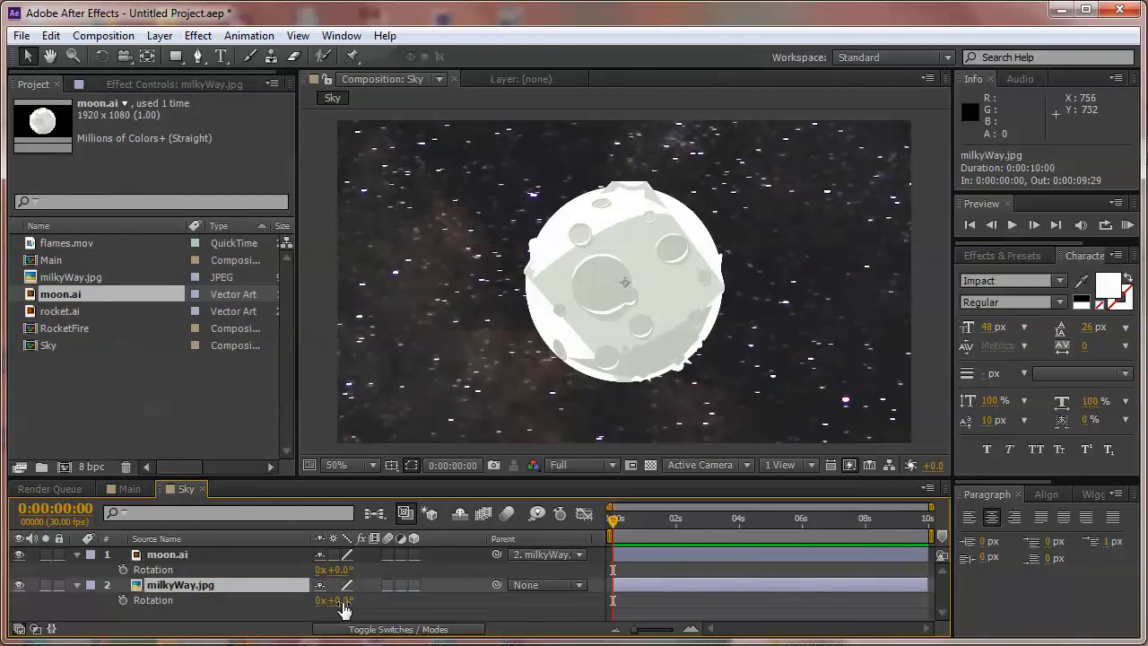
mouse_move(335, 600)
mouse_down()
mouse_move(355, 597)
mouse_move(314, 601)
mouse_up()
key(ctrl+z)
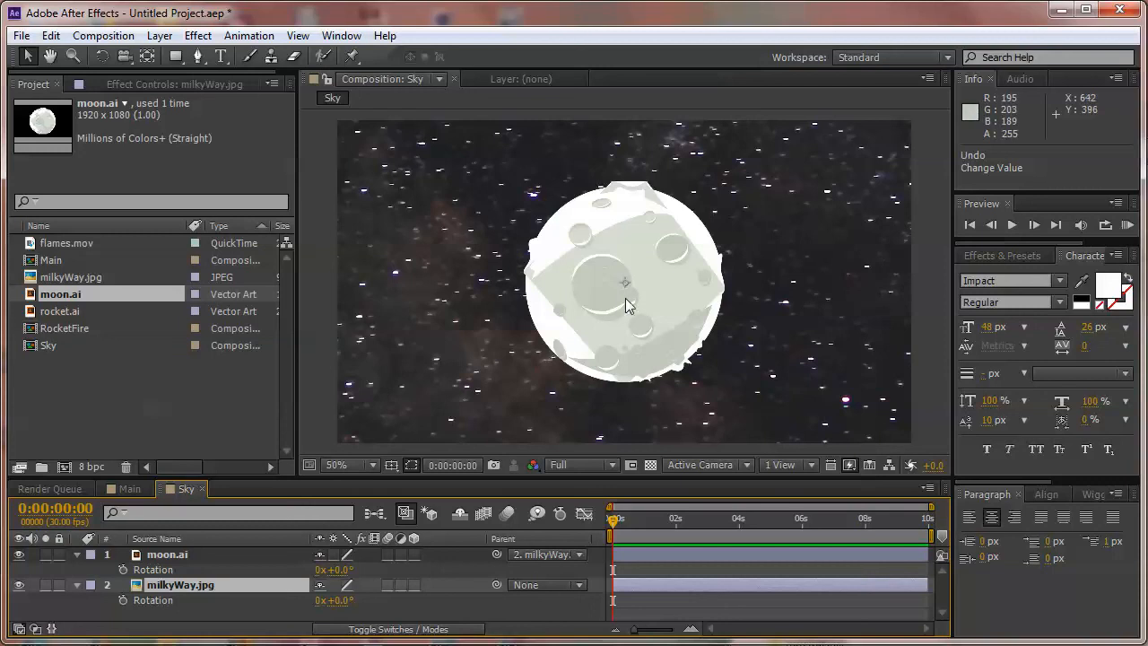
Step: Keyframe the milkyWay.jpg layer's rotation from 0x+0.0° at 0 seconds to 1x+0.0° at 2 seconds, and scrub through the motion
click(179, 556)
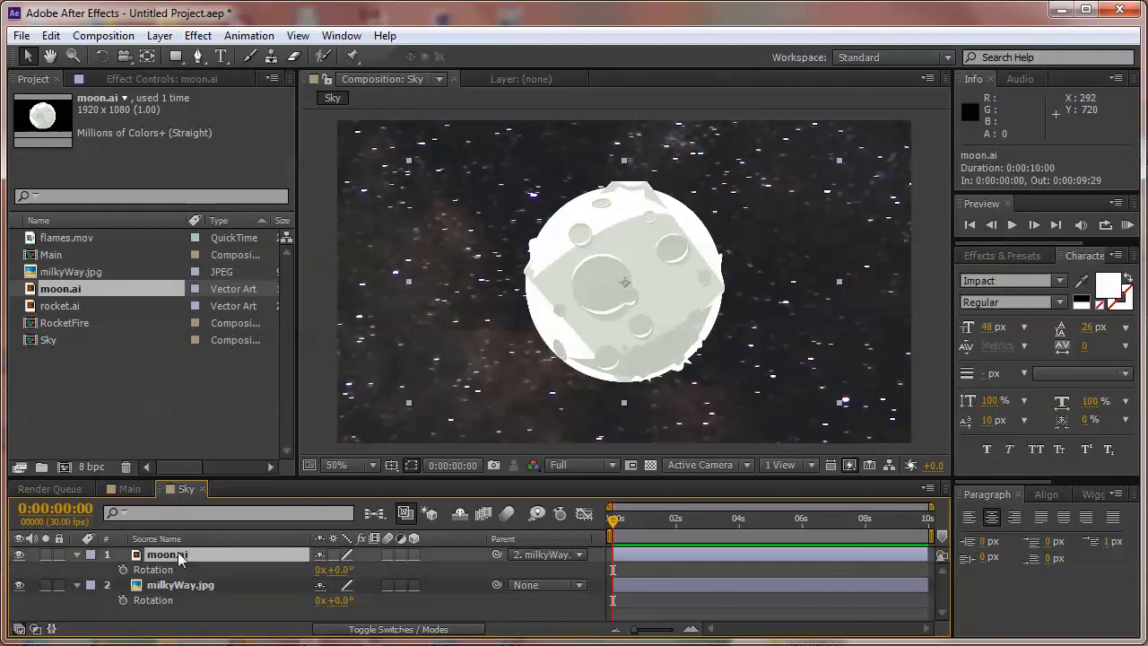
click(182, 587)
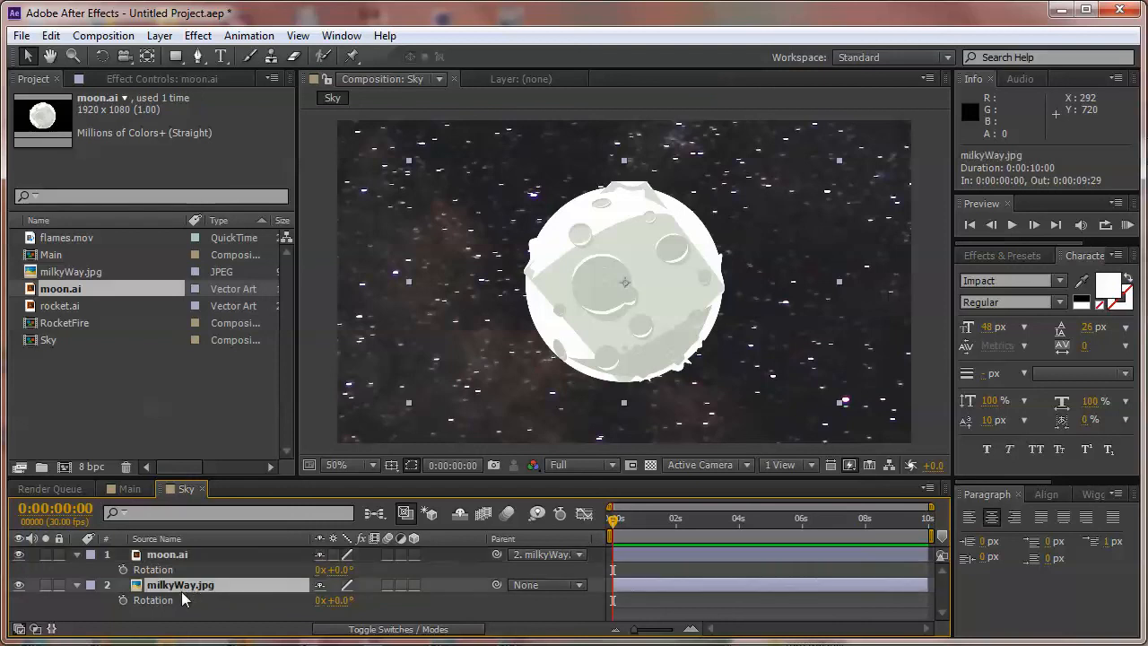
click(123, 600)
drag(671, 524, 676, 535)
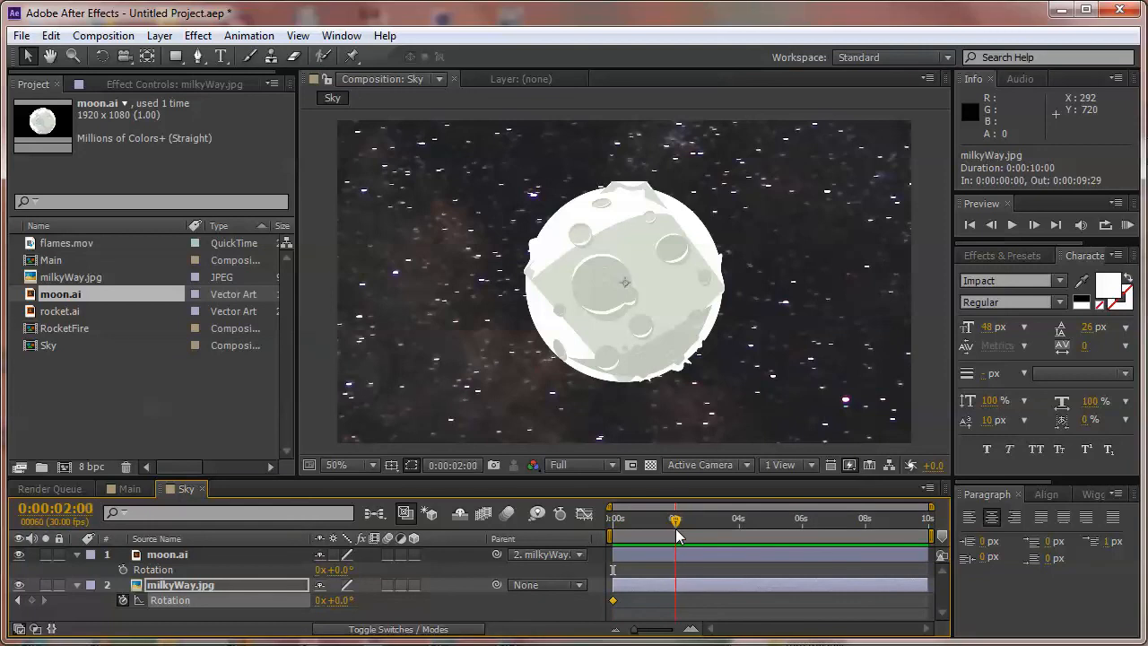
click(319, 600)
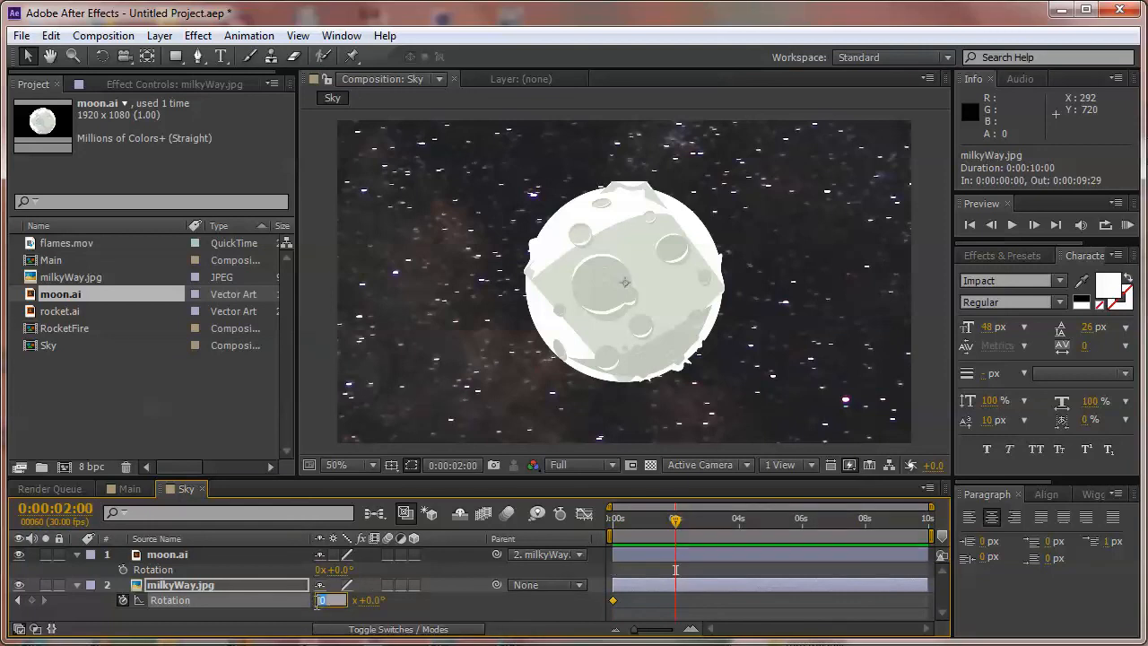
text(1)
key(Return)
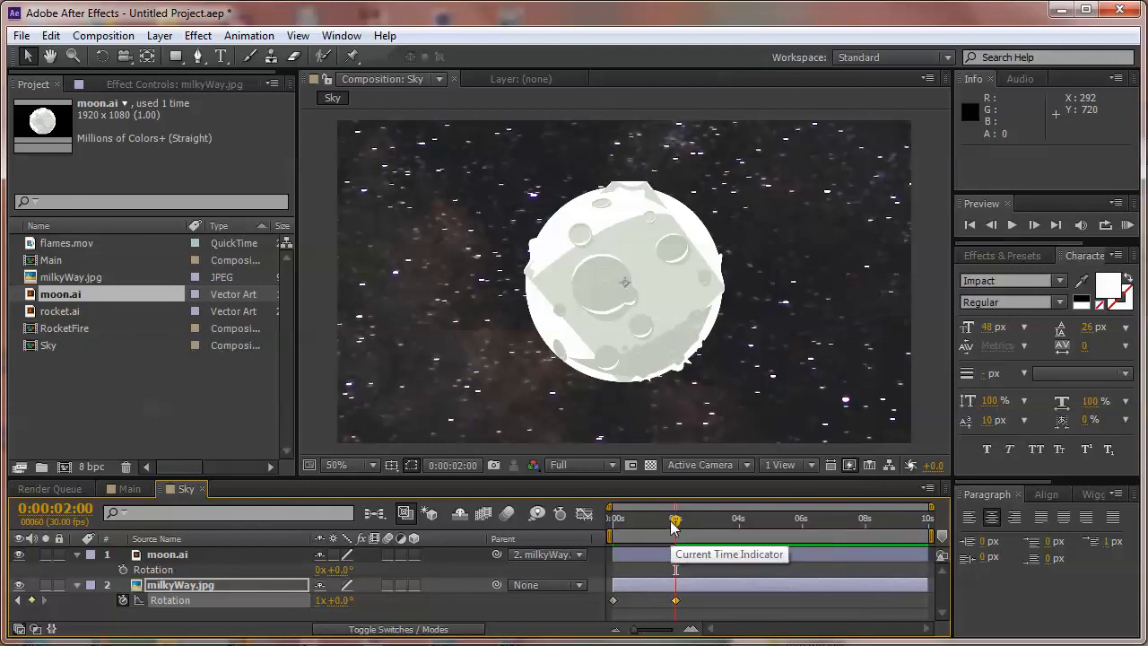
drag(676, 520, 592, 527)
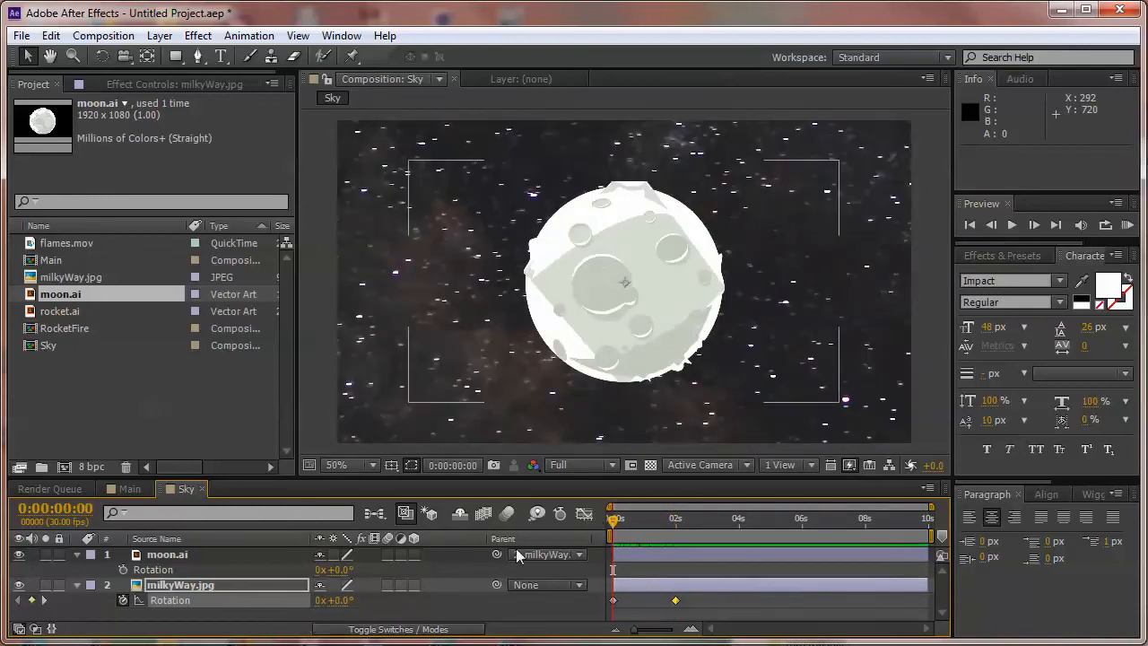
mouse_move(614, 527)
mouse_down()
mouse_move(676, 544)
mouse_move(610, 536)
mouse_up()
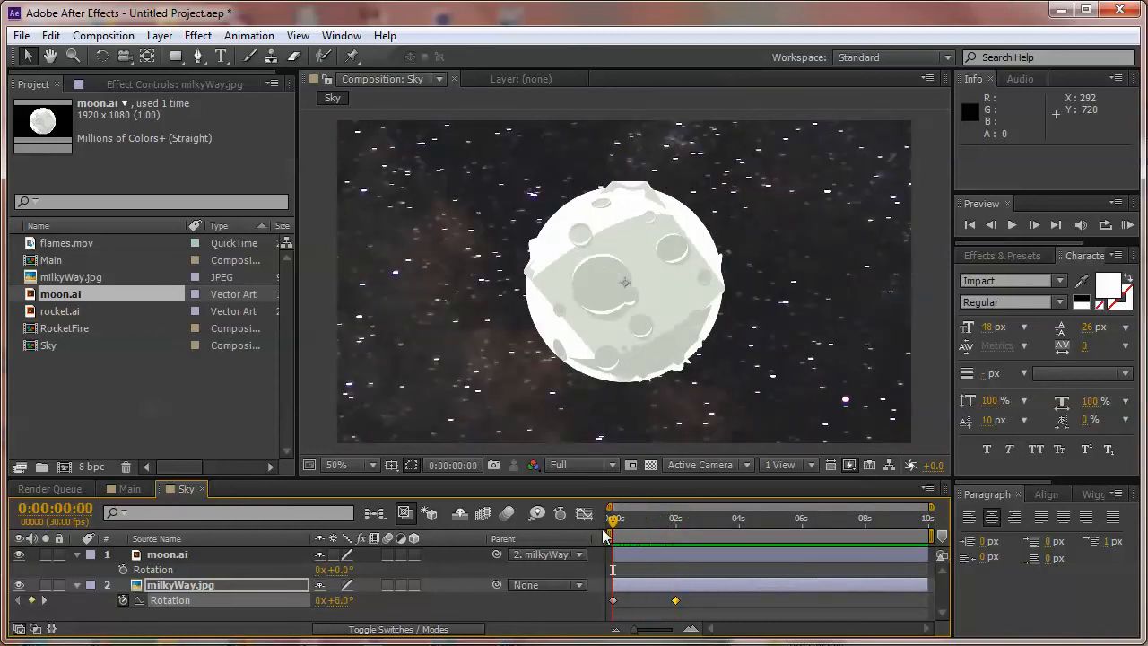
Step: Keyframe the moon.ai layer's rotation from 0x+0.0° at 0 seconds to -1x+0.0° at 2 seconds, and scrub back to the start
click(179, 556)
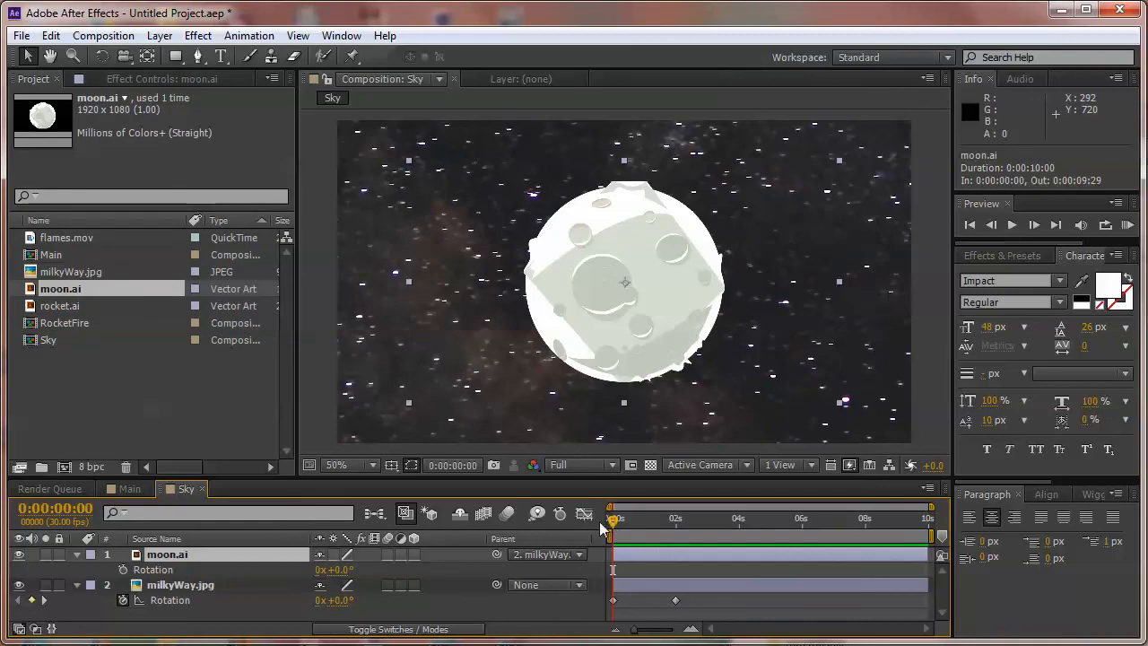
click(123, 570)
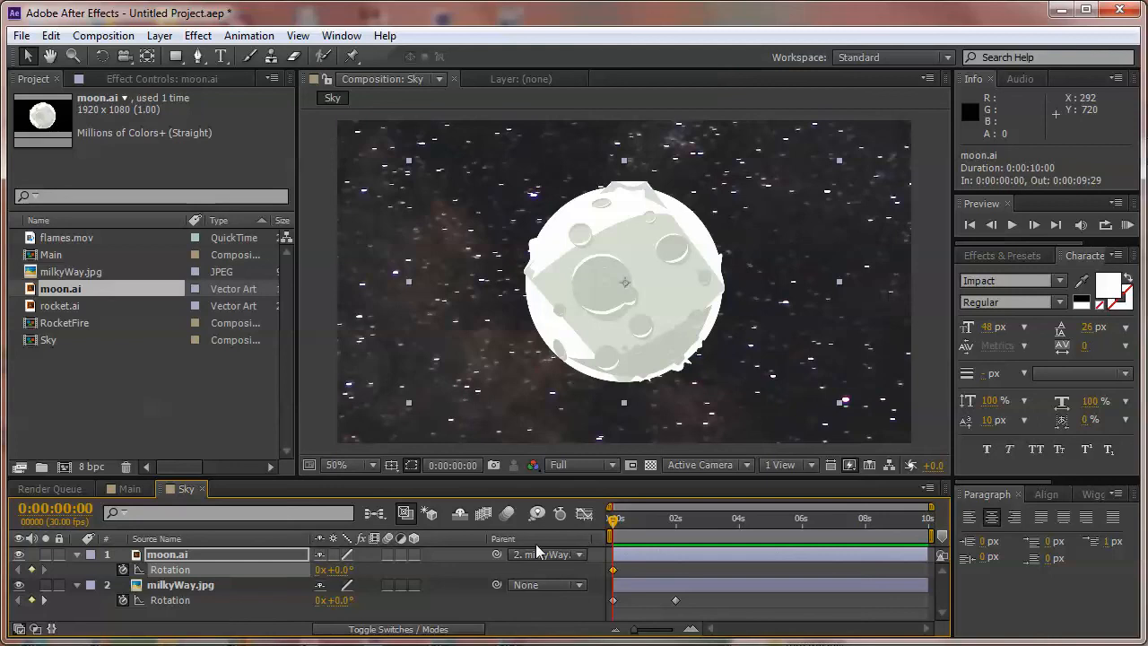
click(676, 527)
click(319, 570)
text(-1)
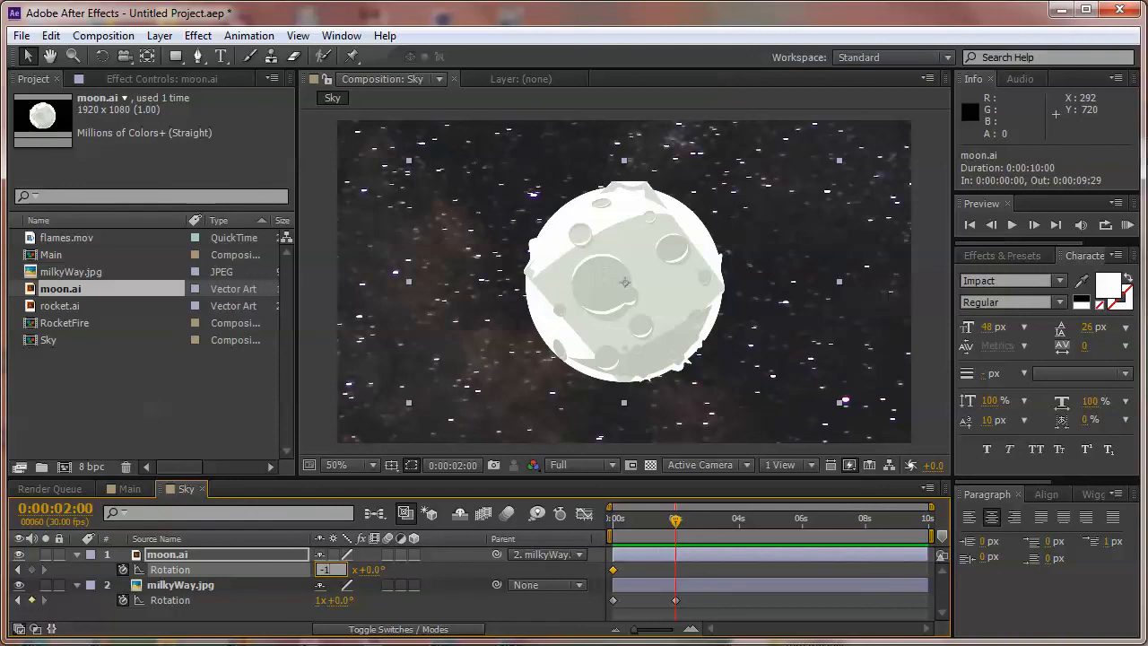
key(Return)
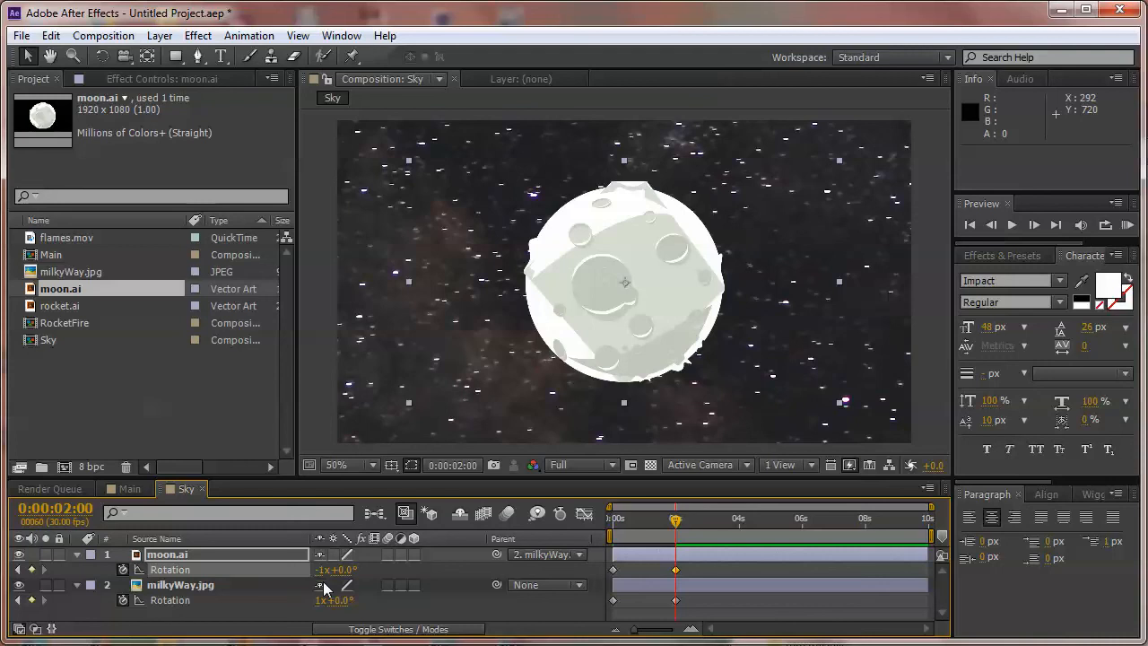
drag(617, 522, 611, 557)
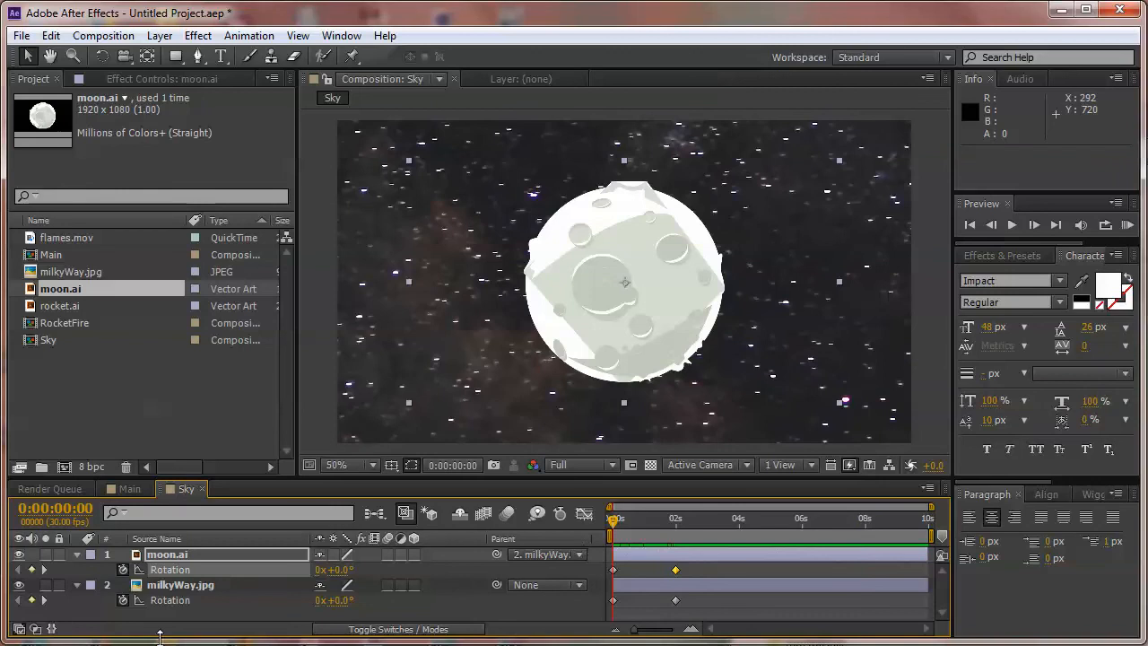
Step: Set the milkyWay.jpg layer's rotation keyframe at 2 seconds to 2x+0.0°, and scrub through the animation back to the start
click(159, 556)
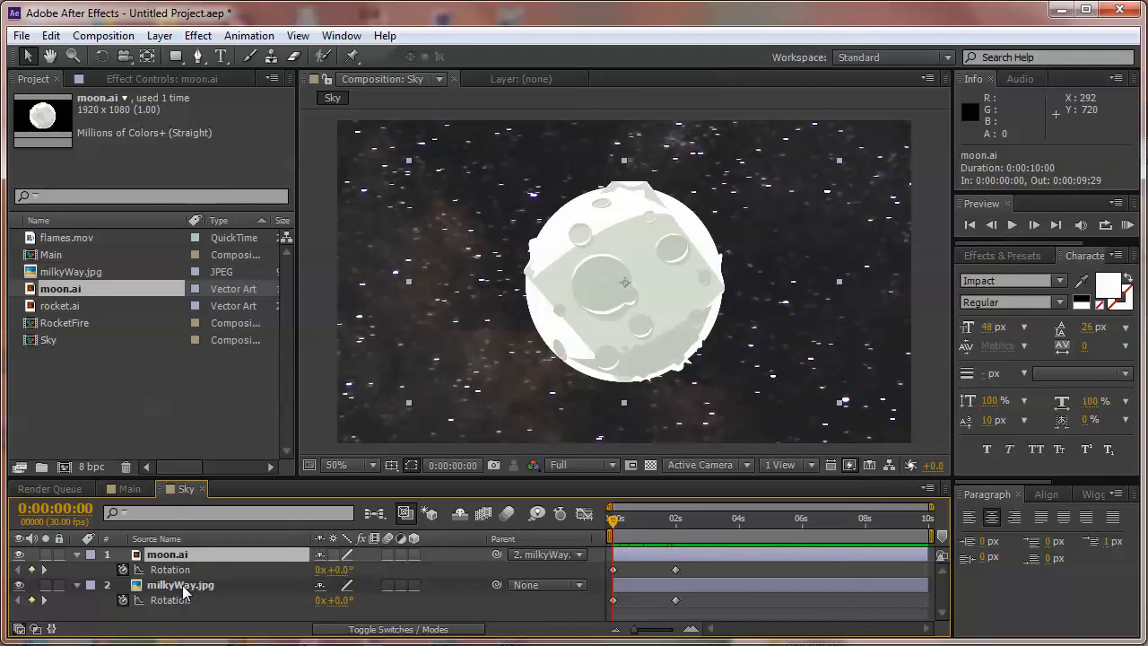
click(182, 585)
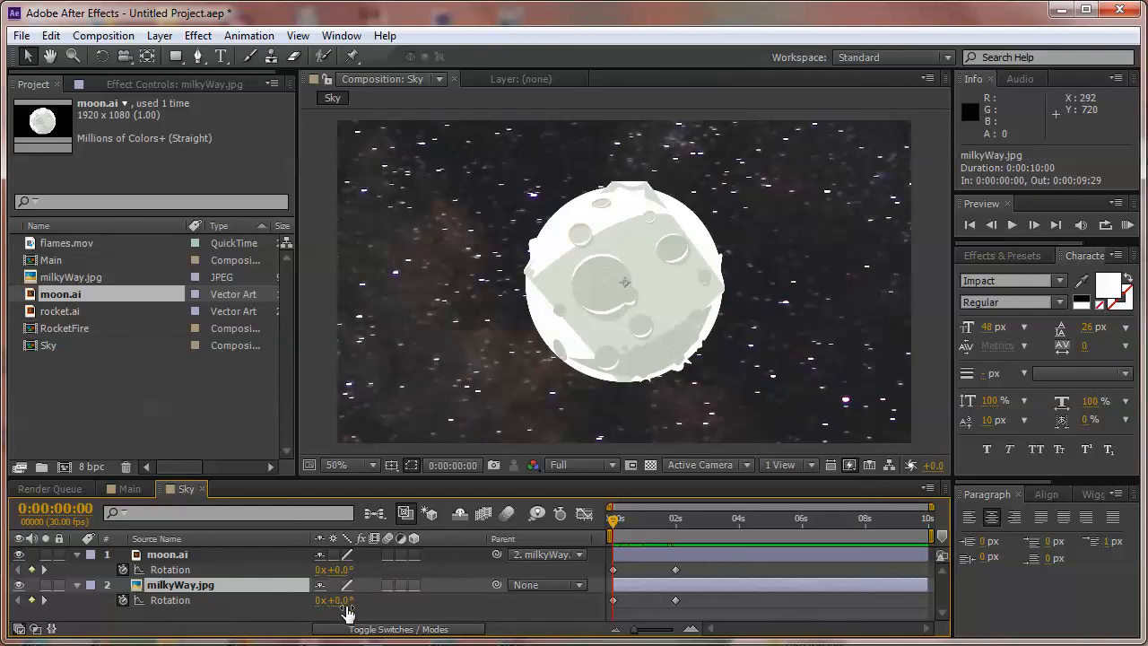
click(674, 520)
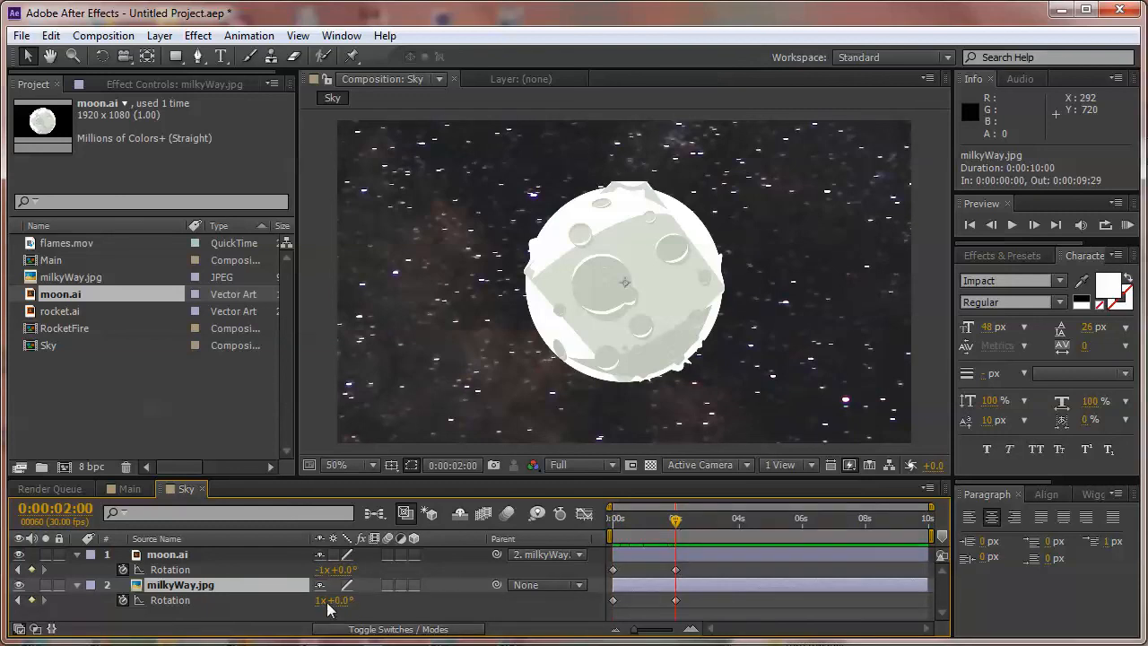
click(321, 600)
text(2)
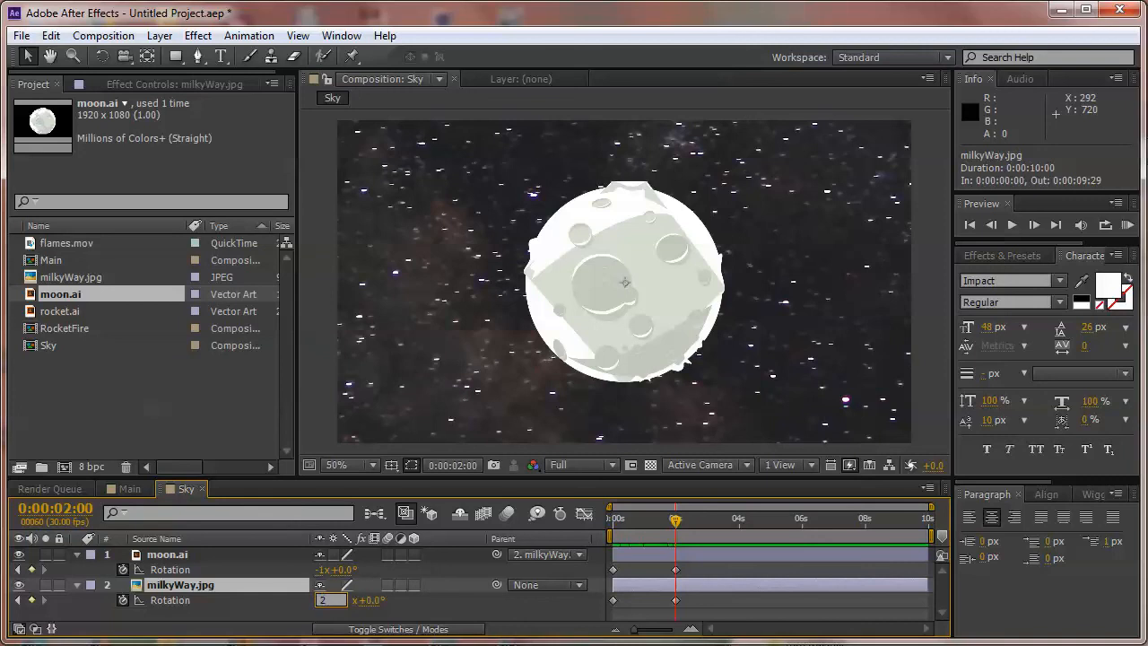
click(274, 613)
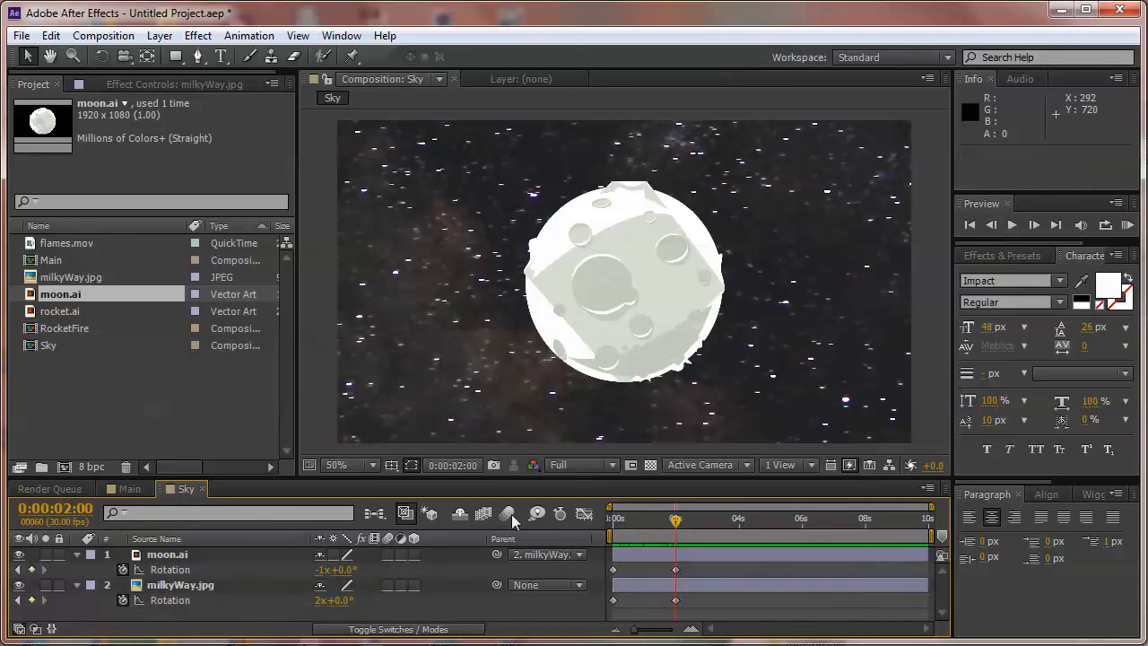
drag(615, 519, 567, 584)
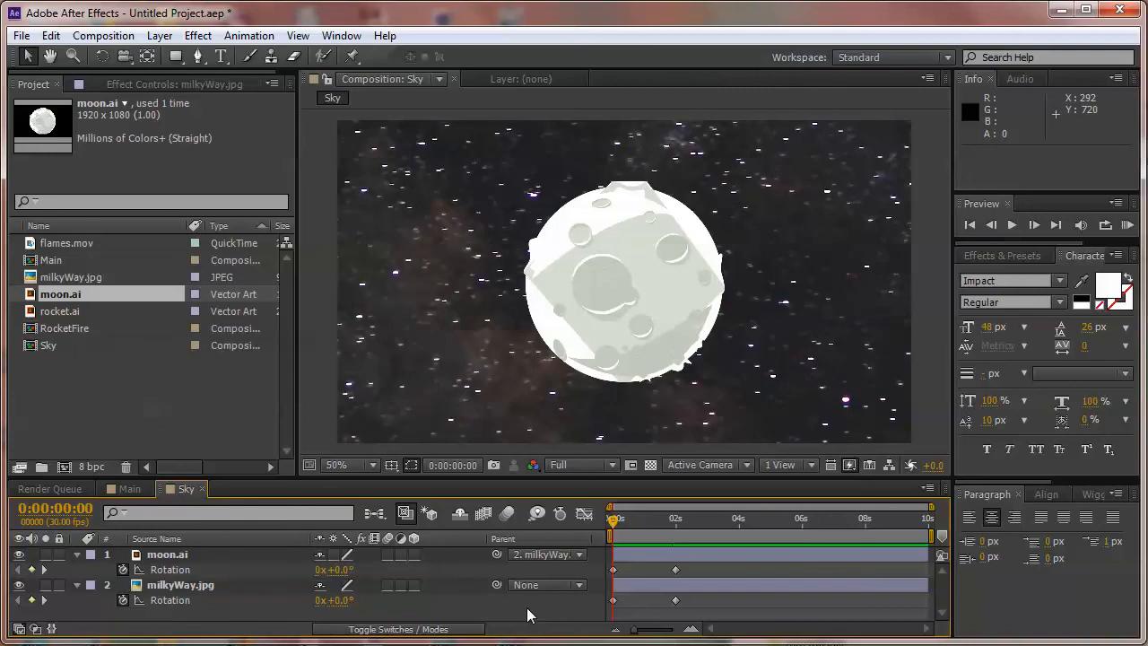